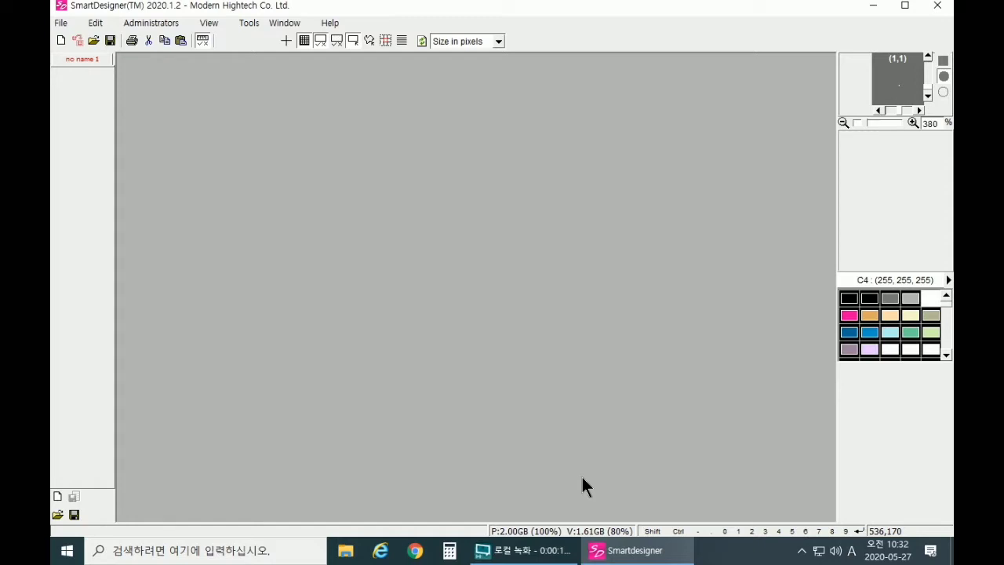
# - Create a 1440 x 1980 pixel full-colour general image at 180 dpi and flood-fill it with white
pyautogui.click(61, 23)
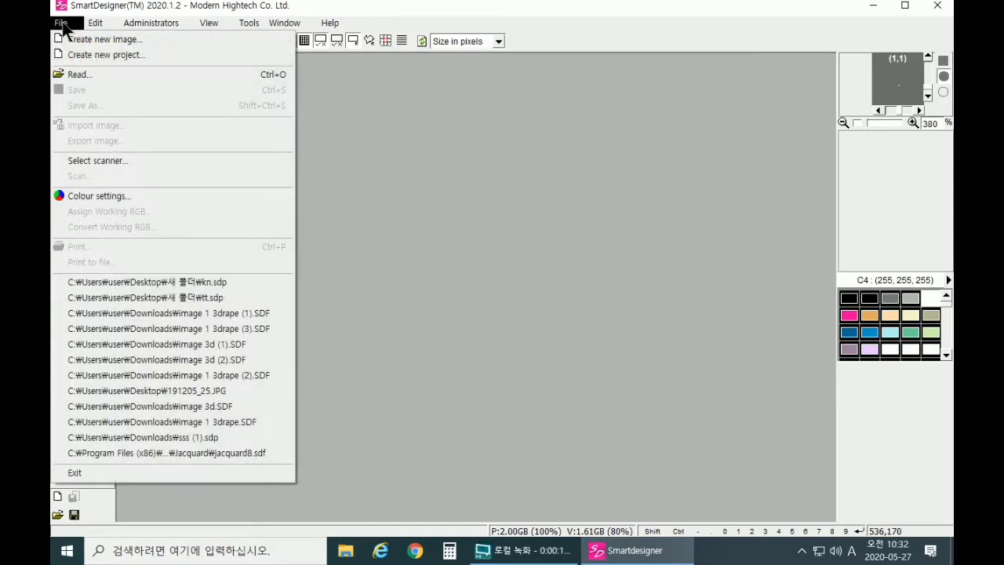
pyautogui.click(93, 41)
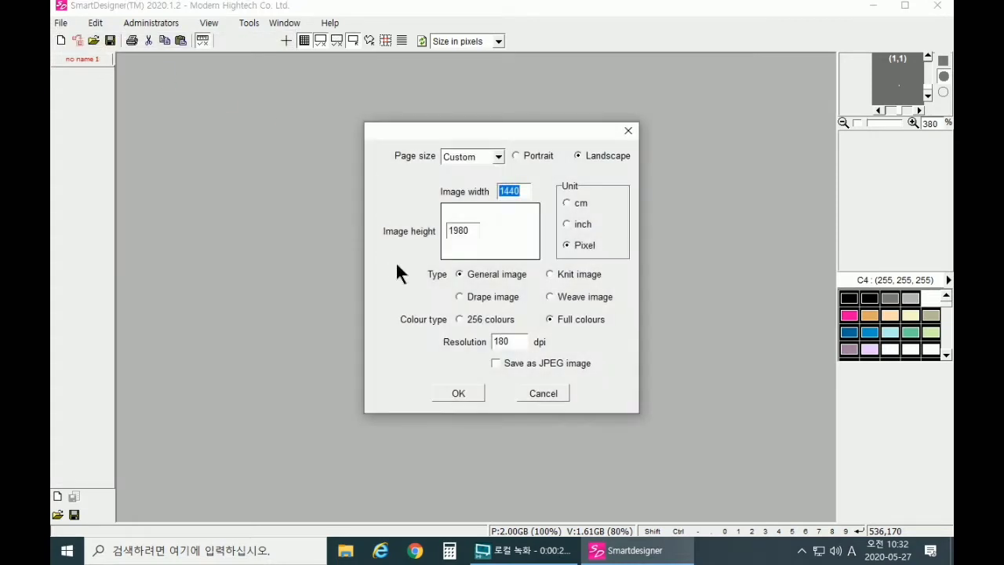
pyautogui.click(460, 274)
pyautogui.click(552, 318)
pyautogui.click(452, 391)
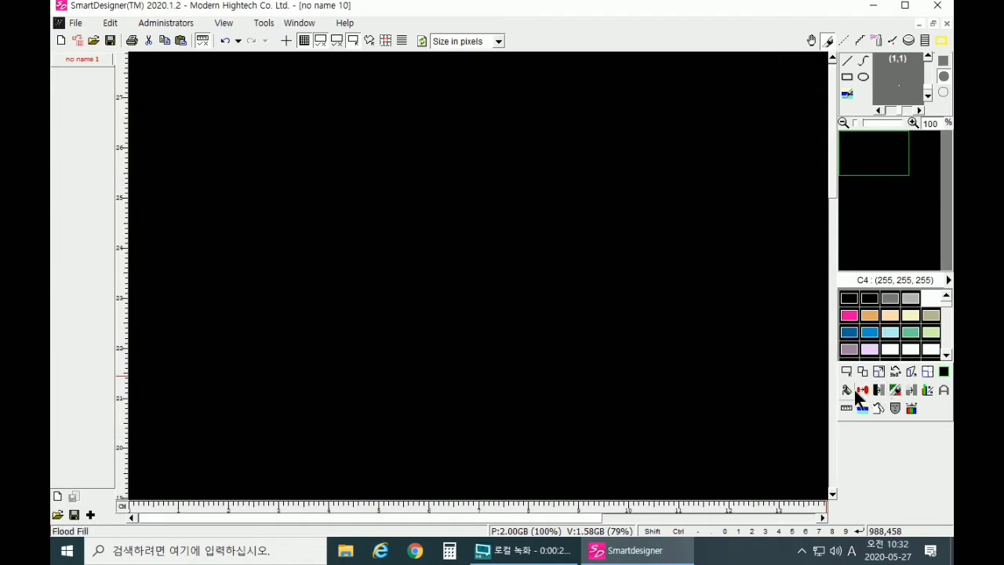
pyautogui.click(847, 390)
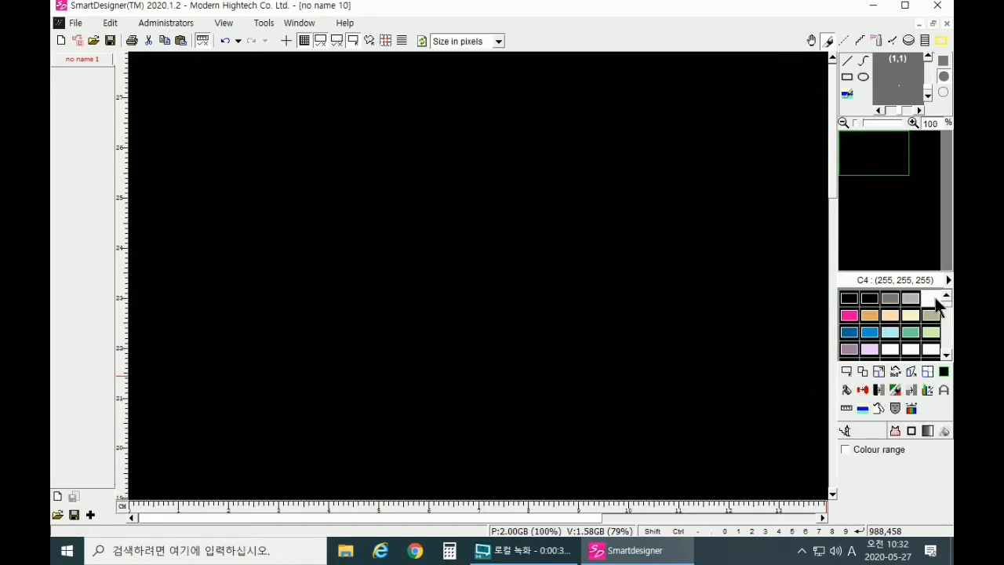
pyautogui.click(242, 253)
# - Import the photo of the model in the beaded two-piece dress and place it on the white canvas
pyautogui.click(74, 24)
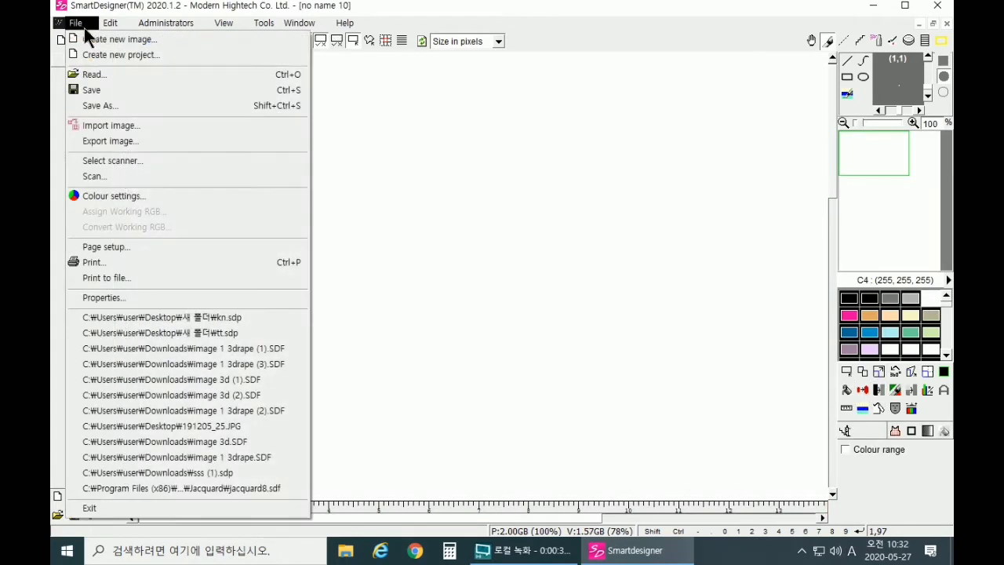
pyautogui.click(112, 125)
pyautogui.click(901, 252)
pyautogui.doubleClick(902, 252)
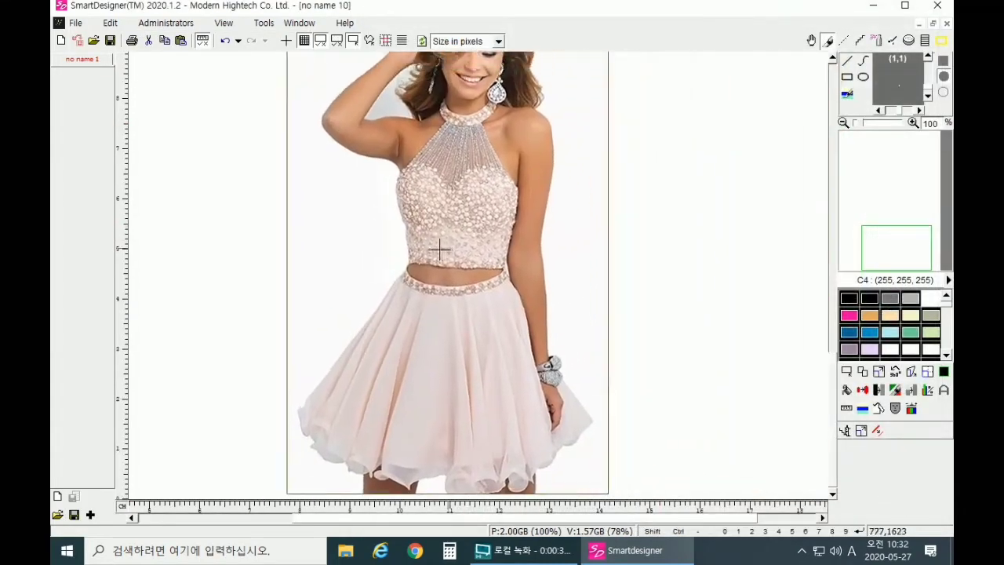
pyautogui.click(355, 306)
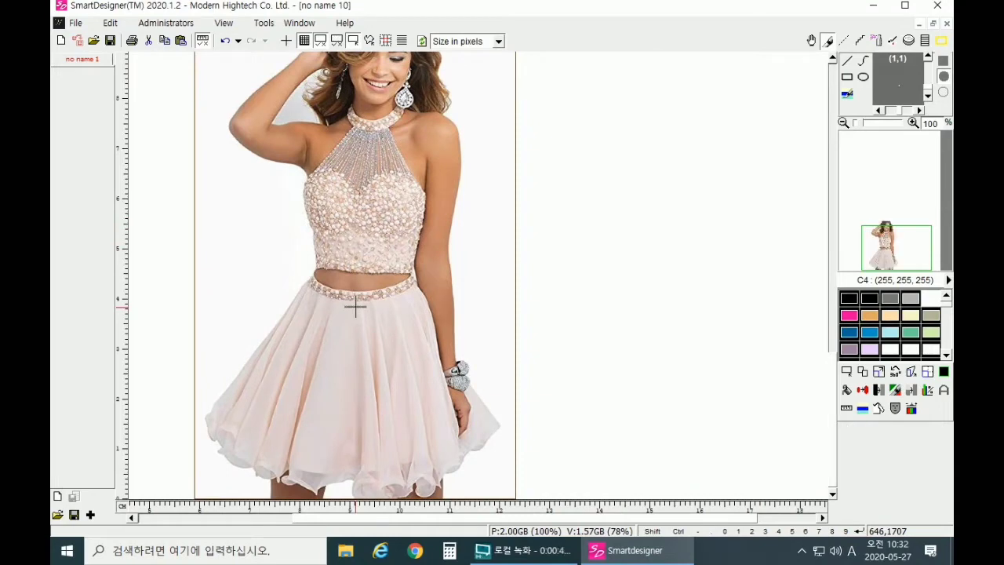
# - Start an area selection by curve and trace the lower hem of the beaded top
pyautogui.scroll(2, 355, 307)
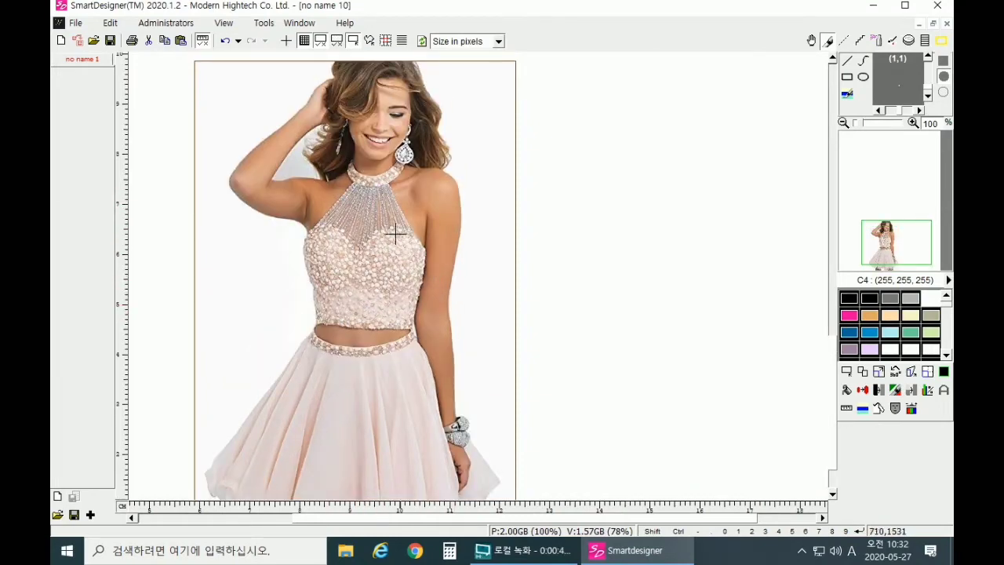
pyautogui.scroll(-2, 403, 432)
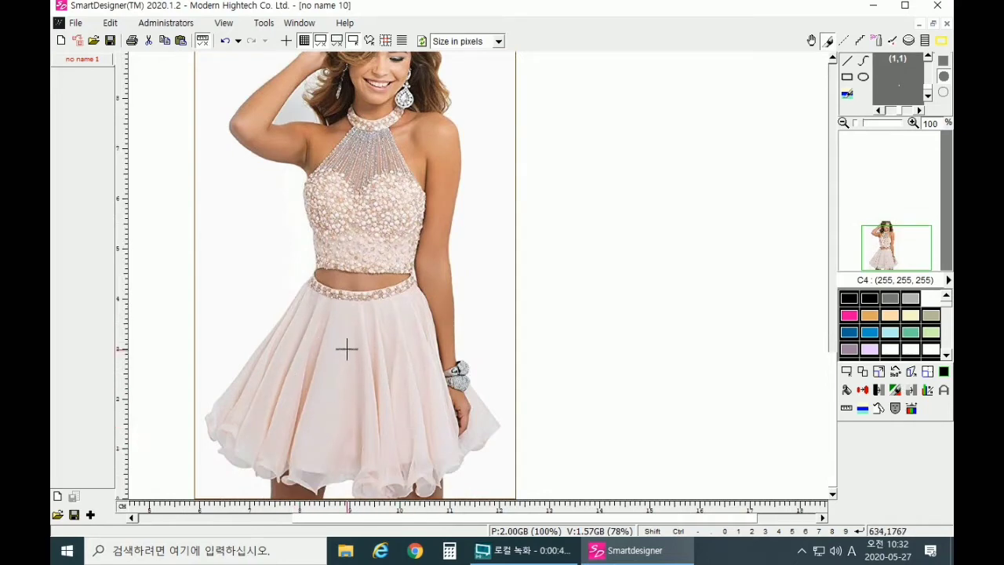
pyautogui.scroll(2, 346, 350)
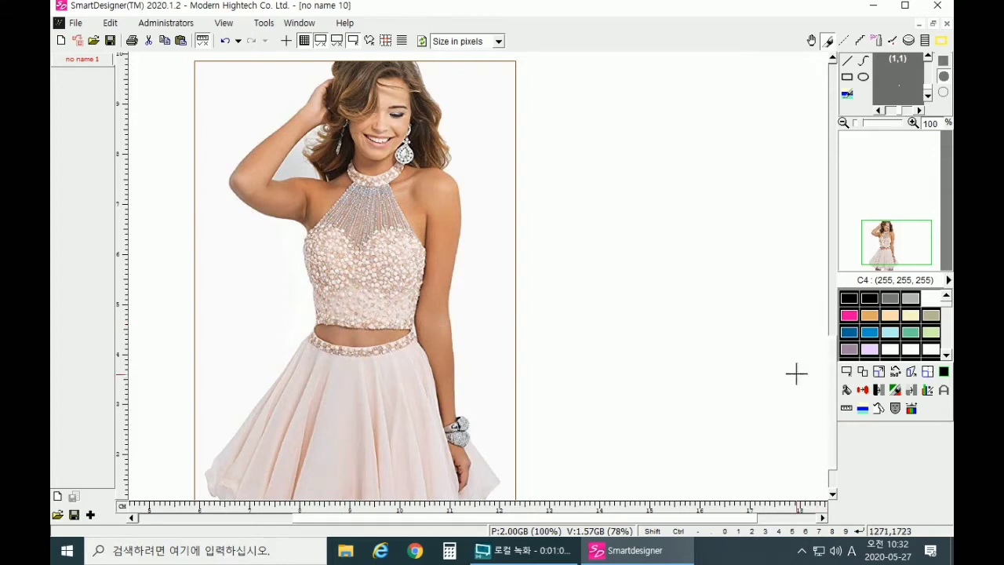
pyautogui.click(846, 377)
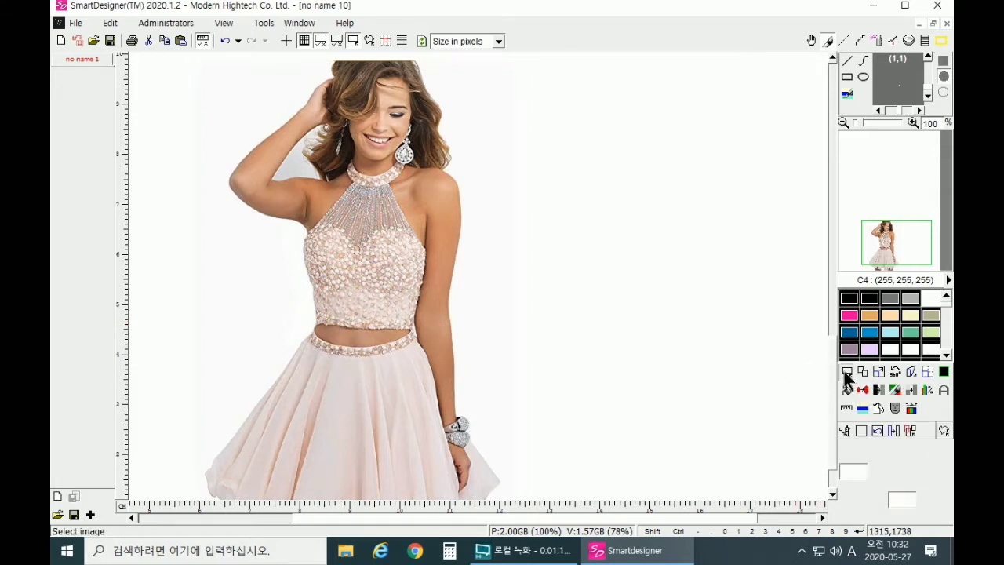
pyautogui.click(945, 432)
pyautogui.scroll(4, 306, 423)
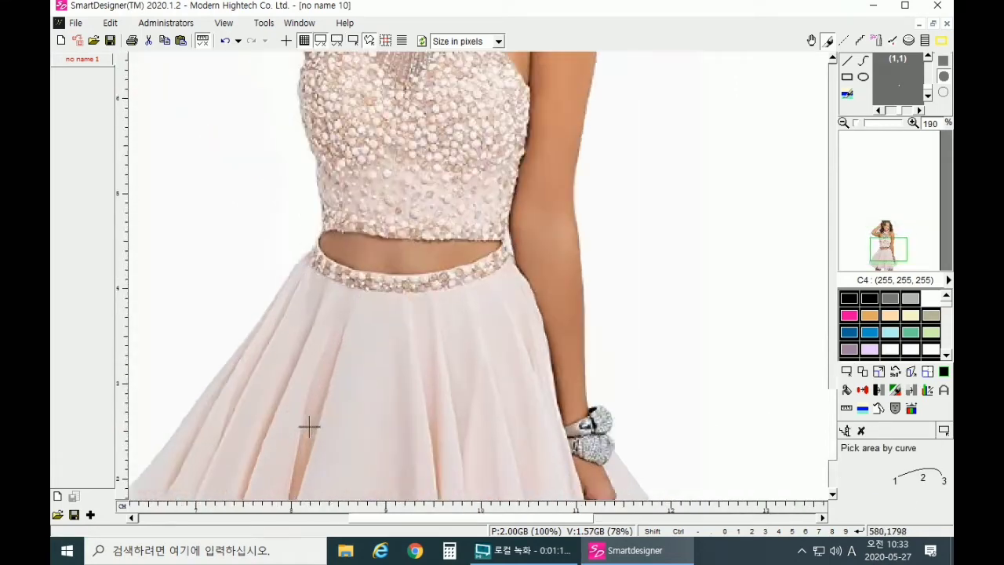
pyautogui.scroll(1, 319, 359)
pyautogui.click(327, 343)
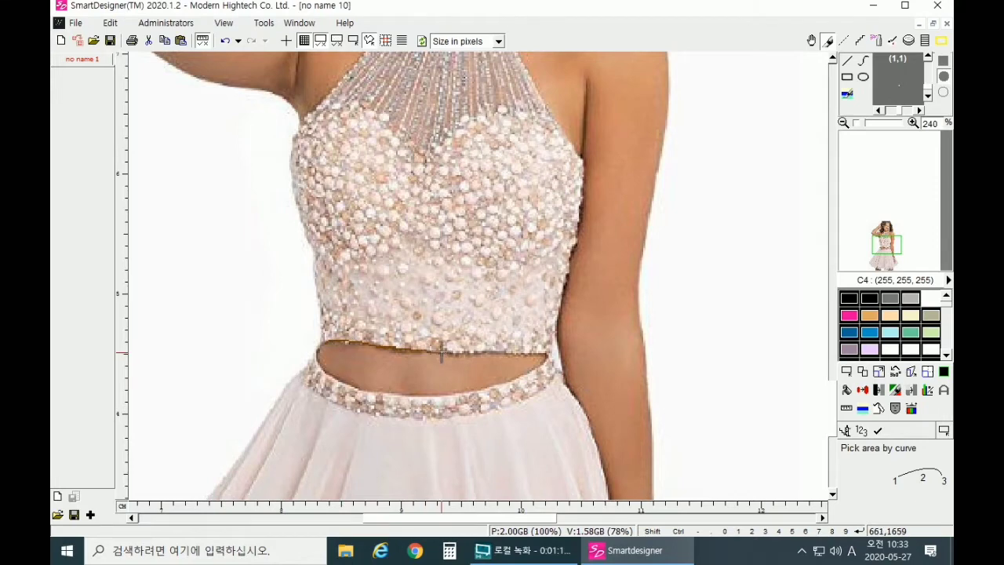
pyautogui.click(545, 355)
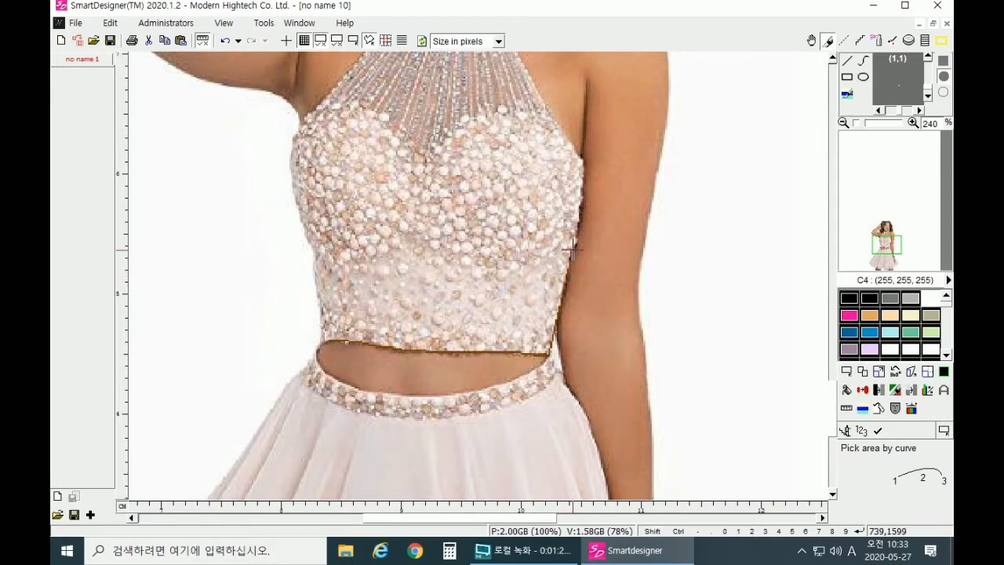
# - Continue the curve selection up the top's side by the lowered arm, along the armhole edge and around the collar
pyautogui.scroll(2, 582, 206)
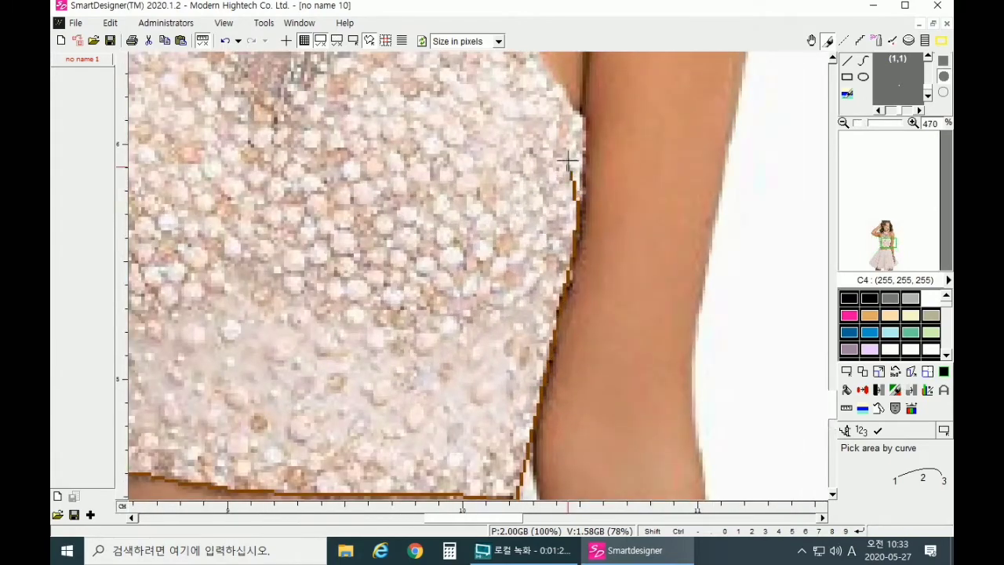
pyautogui.hotkey('ctrl', 'z')
pyautogui.click(581, 123)
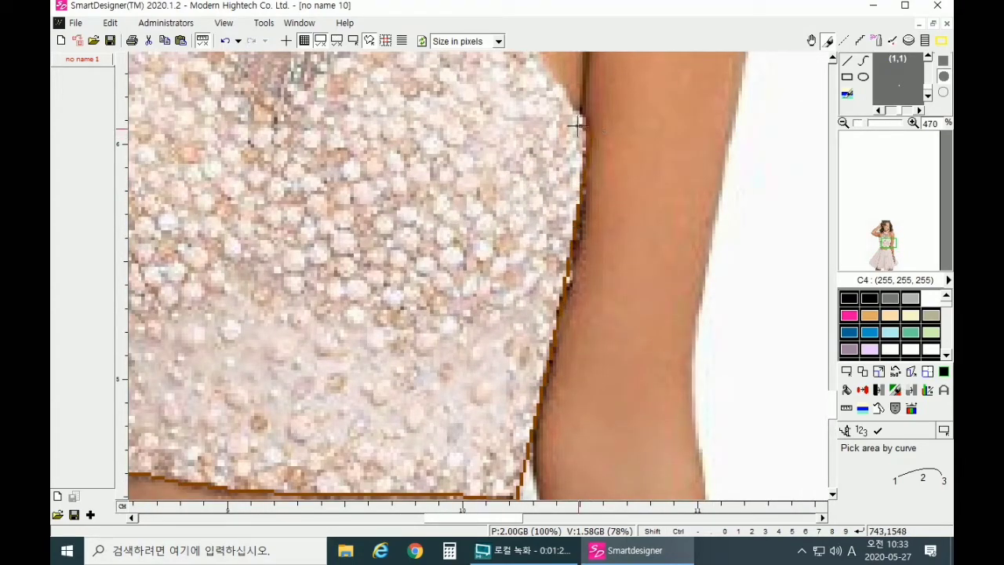
pyautogui.scroll(1, 540, 118)
pyautogui.scroll(-2, 540, 118)
pyautogui.scroll(2, 538, 121)
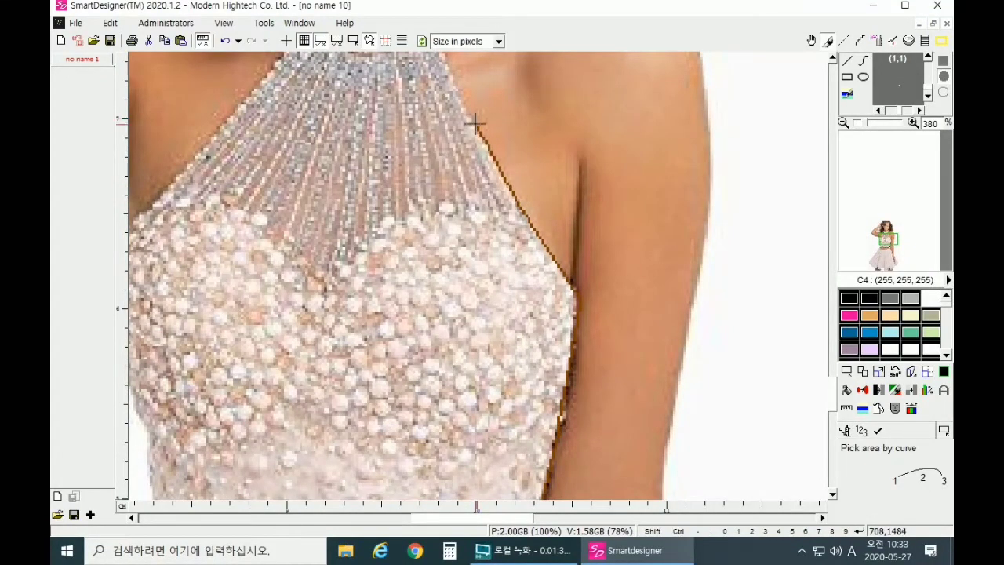
pyautogui.scroll(2, 466, 100)
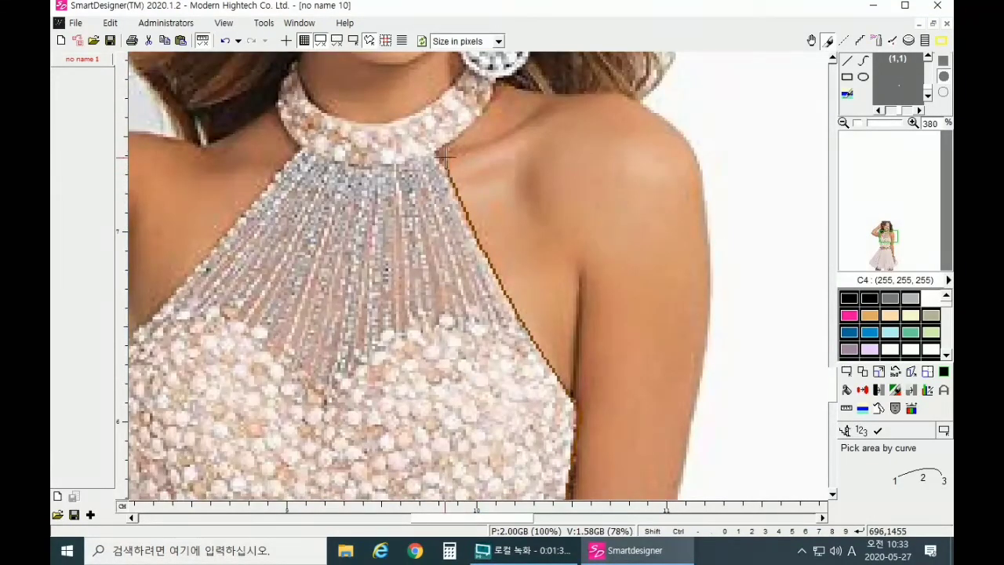
pyautogui.click(440, 155)
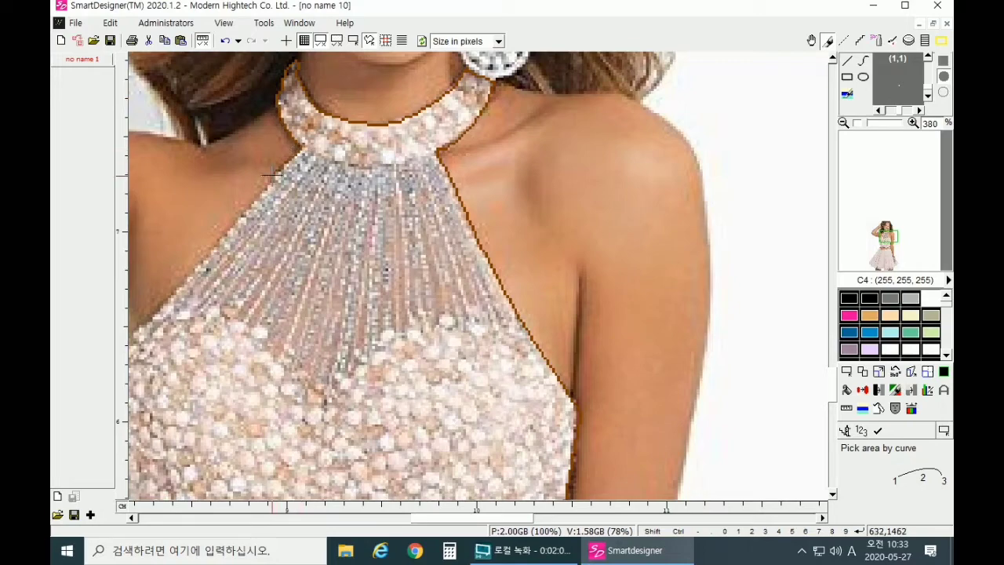
# - Trace the top's remaining edge below the raised arm down to the hem, close the outline and confirm the selected area
pyautogui.click(262, 196)
pyautogui.scroll(-3, 259, 205)
pyautogui.hscroll(2, 196, 198)
pyautogui.hscroll(-2, 196, 198)
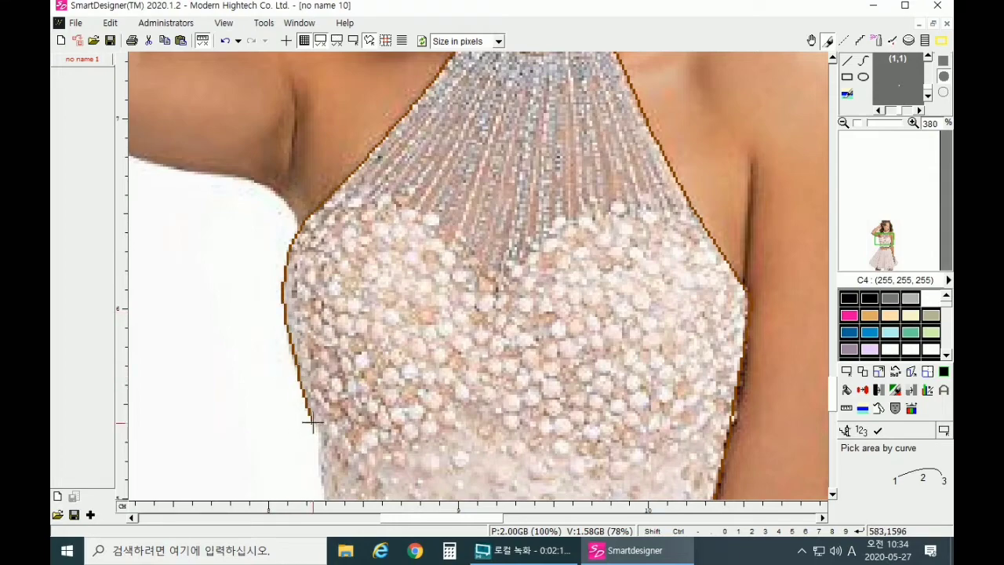
pyautogui.scroll(-3, 309, 423)
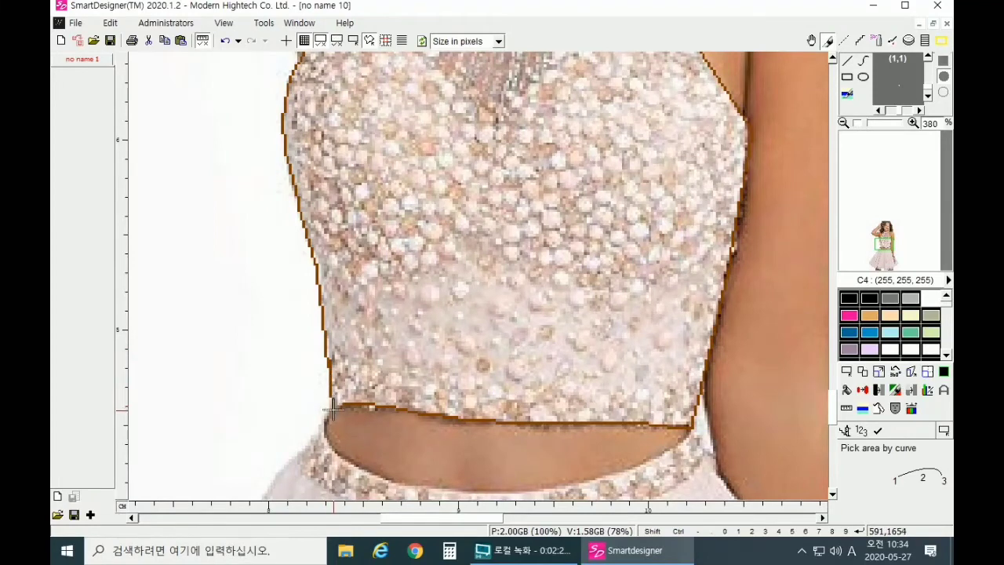
pyautogui.rightClick(367, 402)
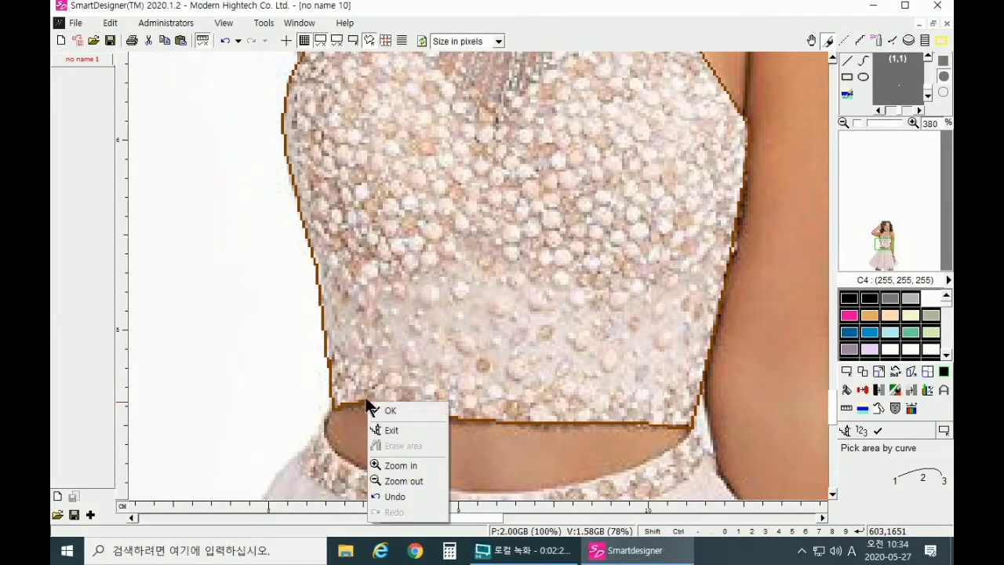
pyautogui.click(413, 410)
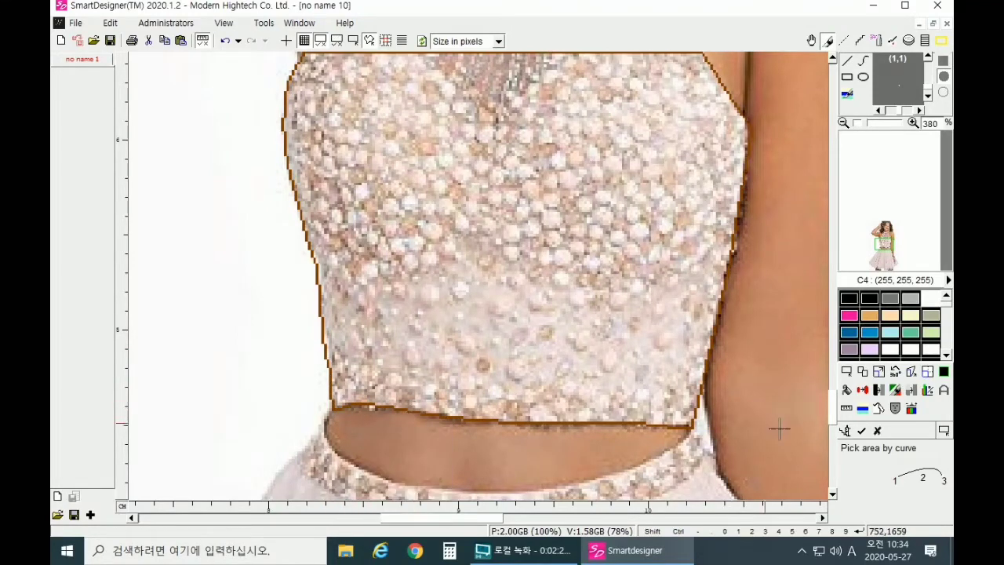
pyautogui.click(860, 429)
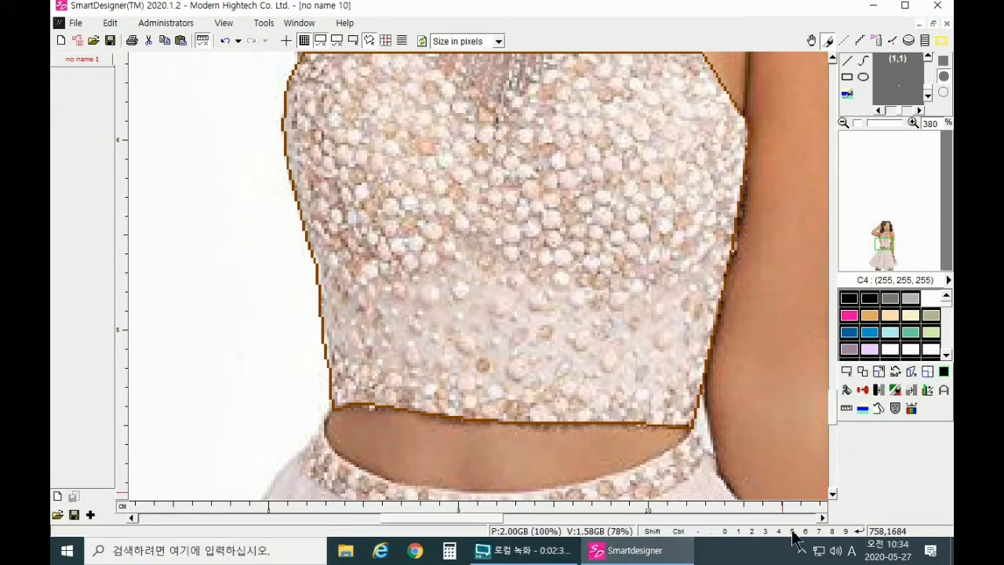
# - Pick the colours of the selected beaded top automatically
pyautogui.scroll(5, 811, 477)
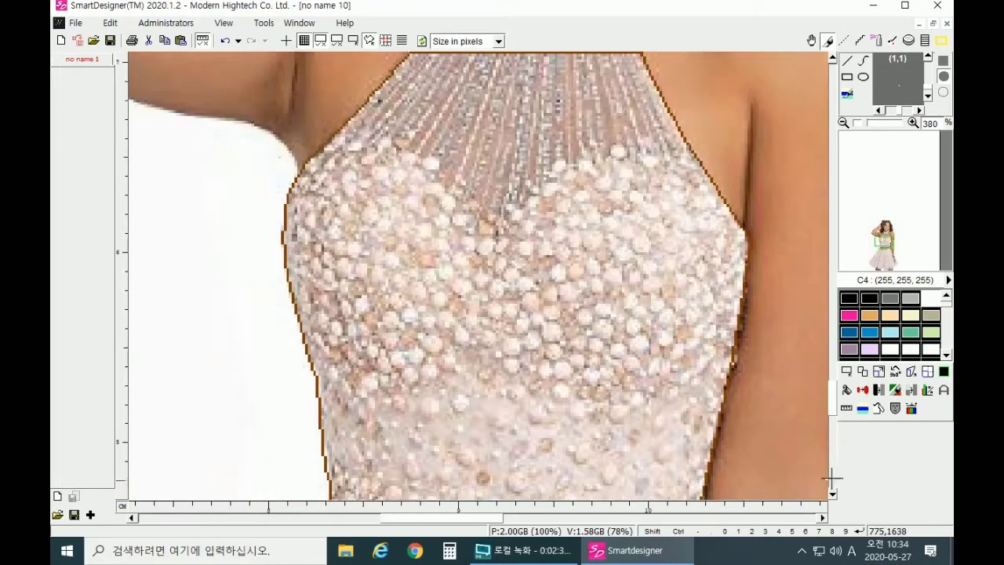
pyautogui.click(894, 408)
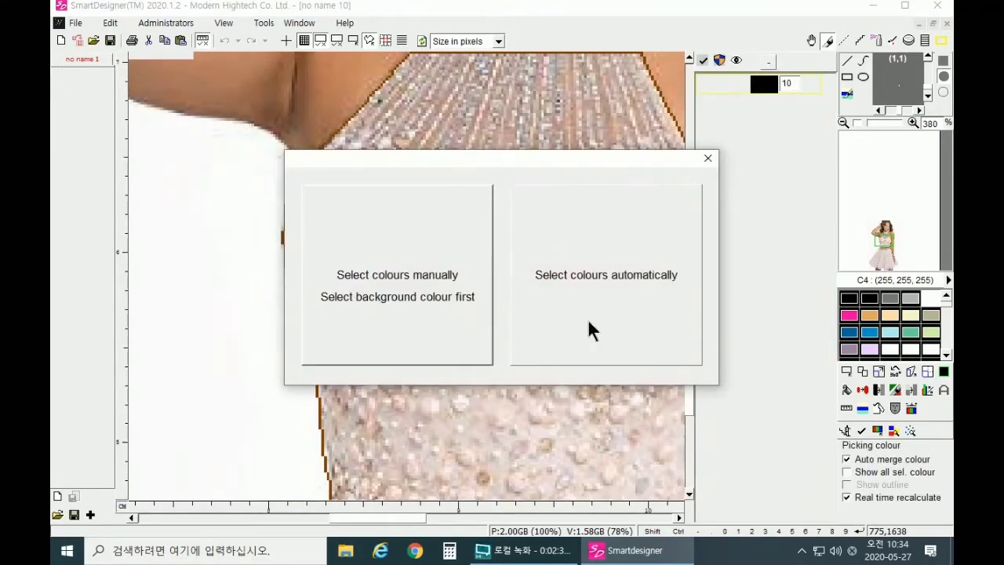
pyautogui.click(646, 249)
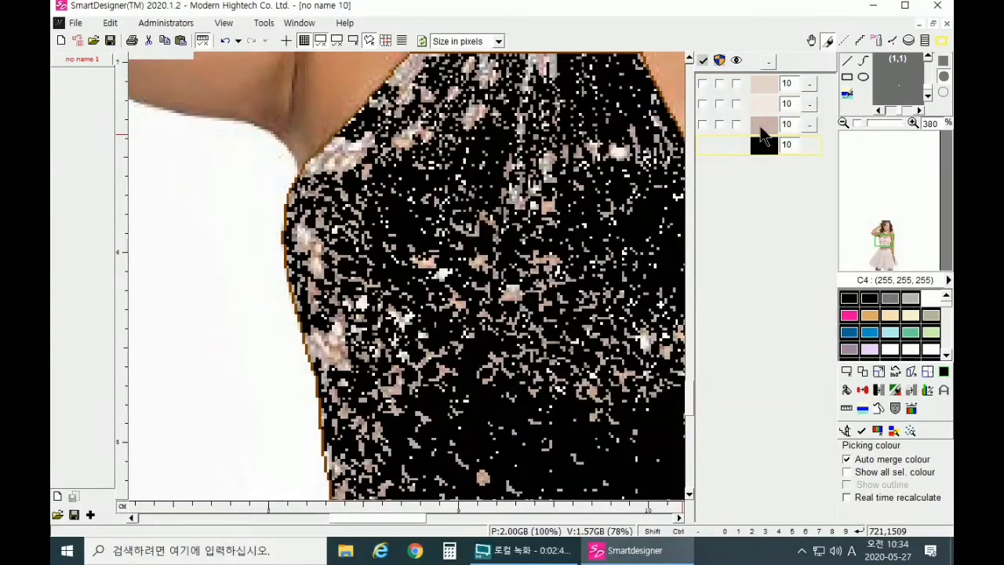
# - Merge the three picked beige shades into one colour and apply the result
pyautogui.rightClick(760, 127)
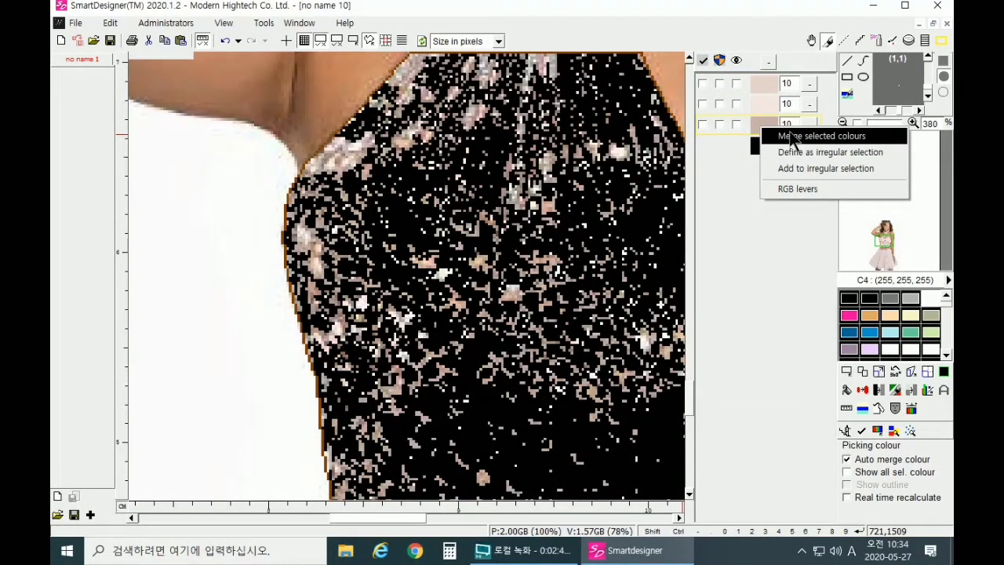
pyautogui.click(794, 137)
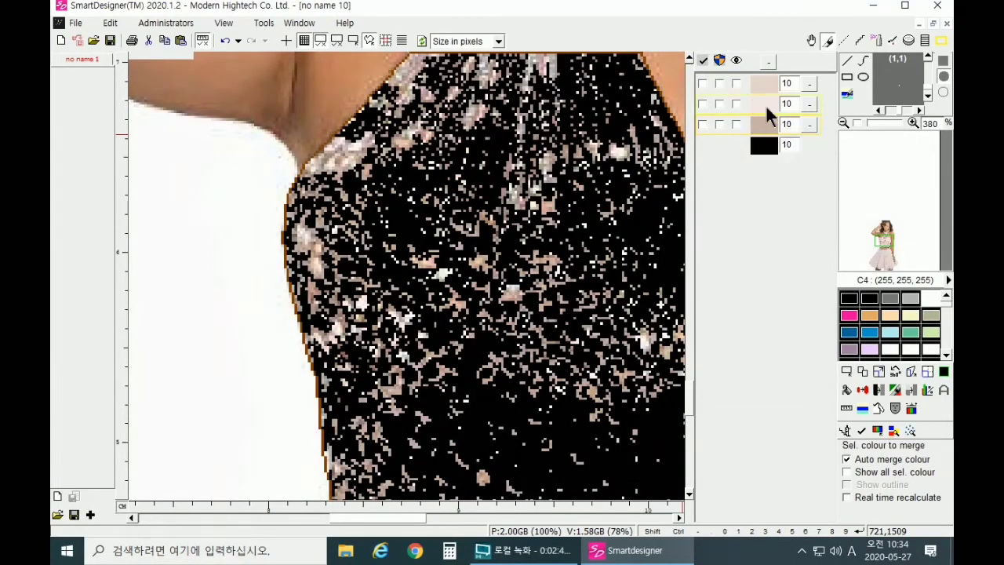
pyautogui.rightClick(767, 110)
pyautogui.click(782, 112)
pyautogui.rightClick(767, 79)
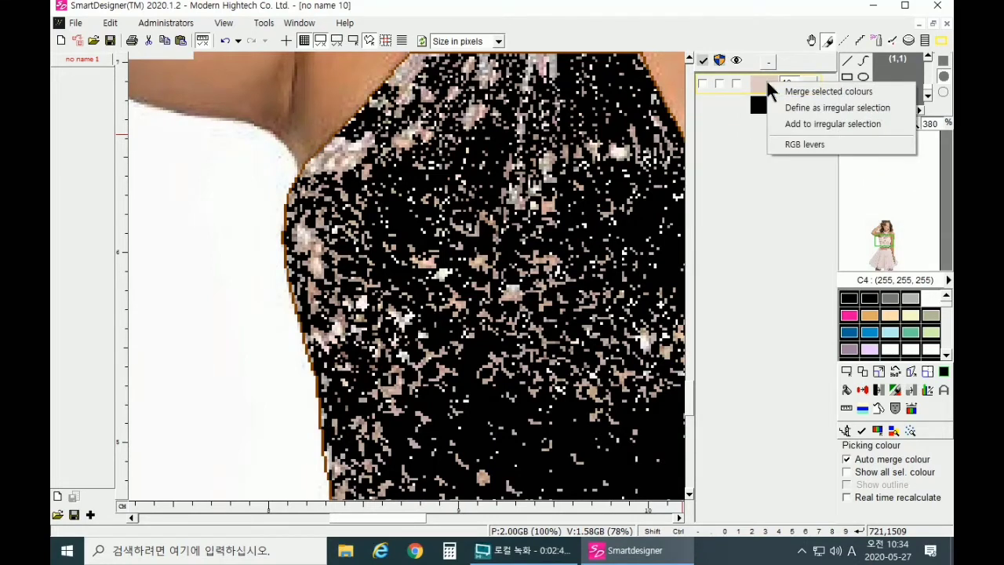
pyautogui.click(756, 92)
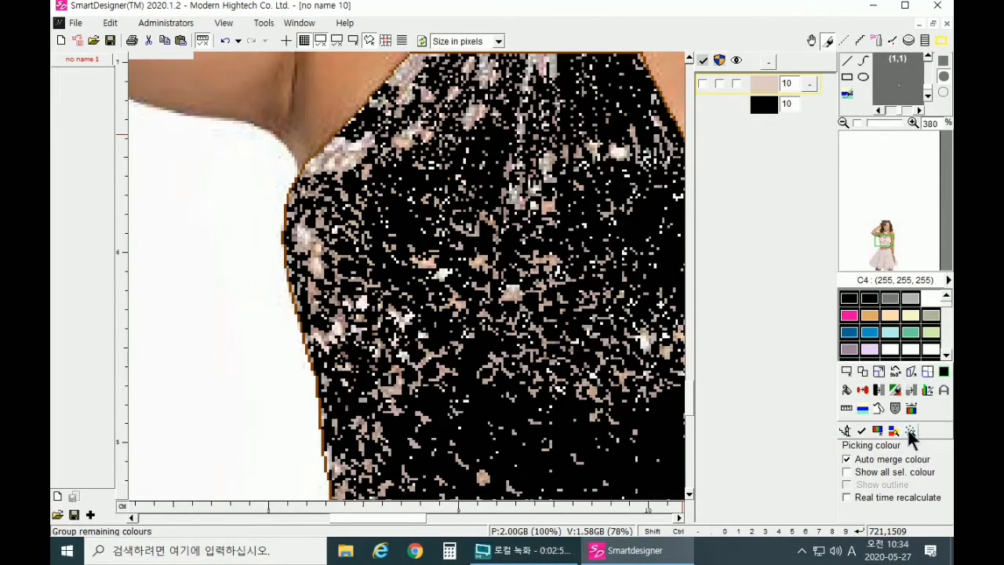
pyautogui.click(861, 434)
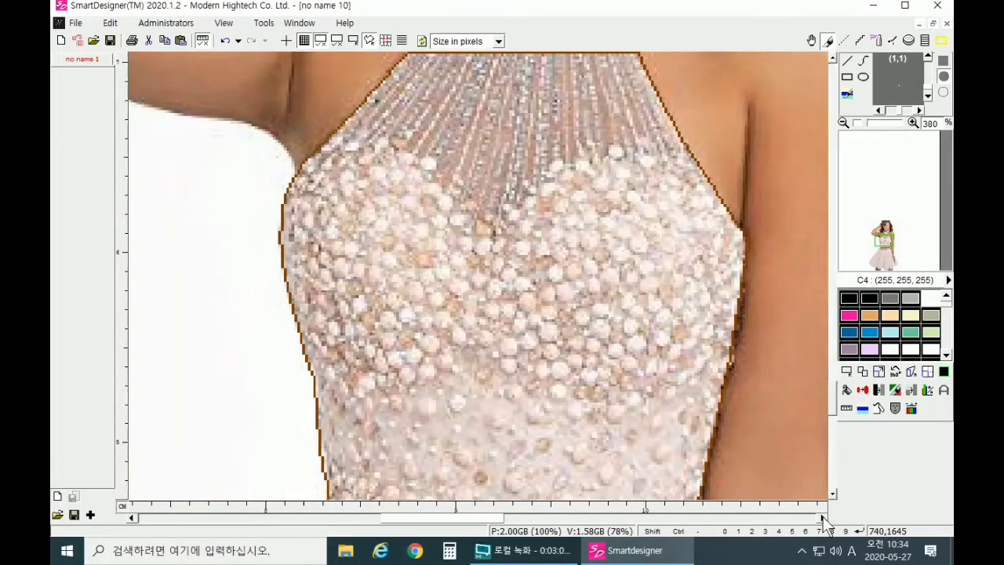
# - Recolour the selected beaded top red using palette colour C38 (204, 0, 0)
pyautogui.click(823, 518)
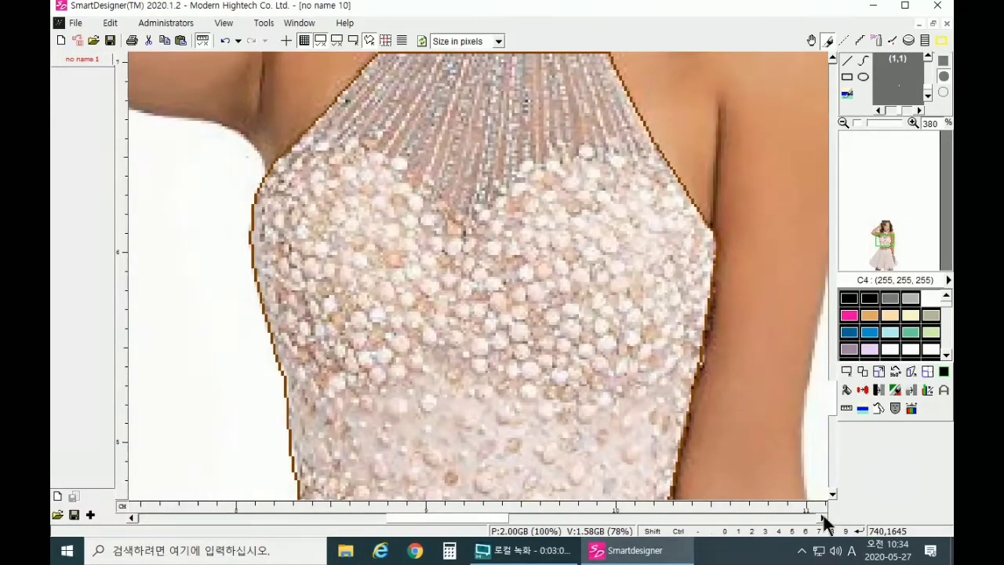
pyautogui.click(879, 388)
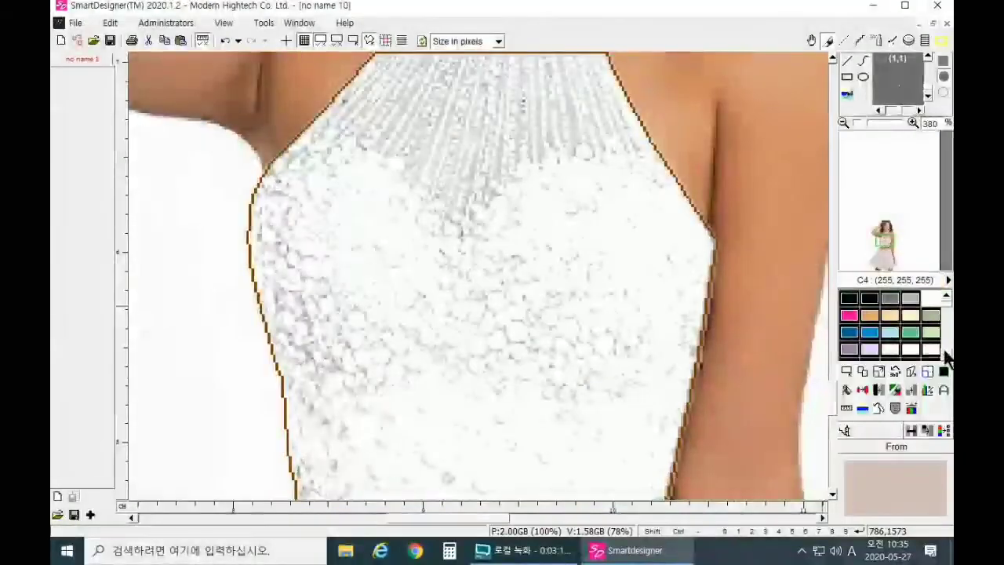
pyautogui.click(945, 355)
pyautogui.click(946, 355)
pyautogui.click(946, 355)
pyautogui.click(946, 356)
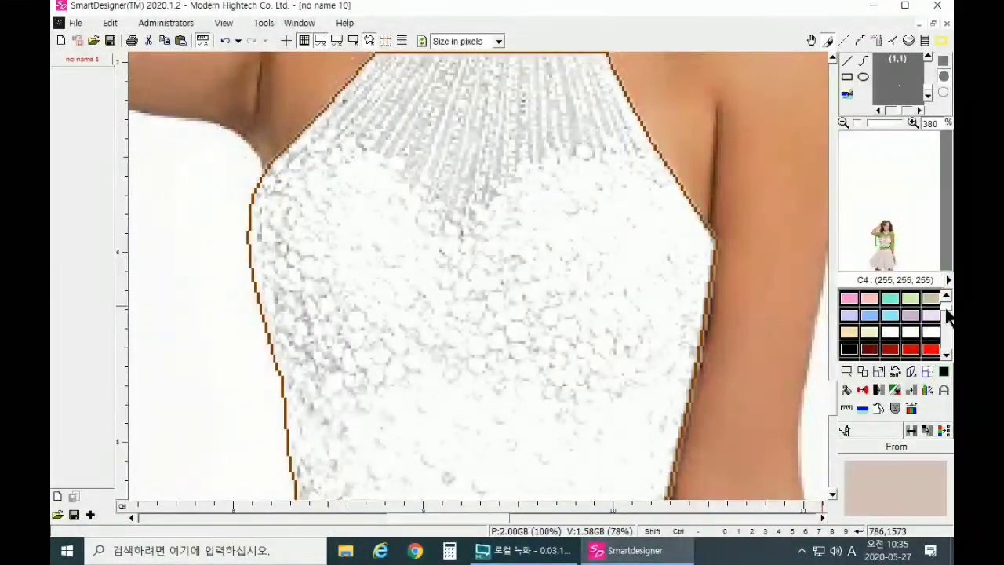
pyautogui.click(946, 297)
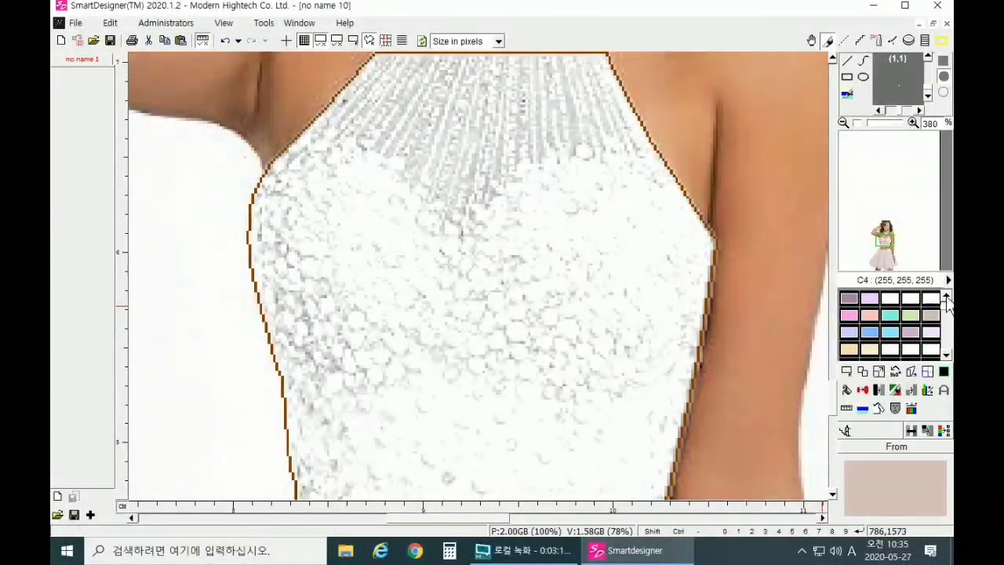
pyautogui.click(945, 356)
pyautogui.click(945, 355)
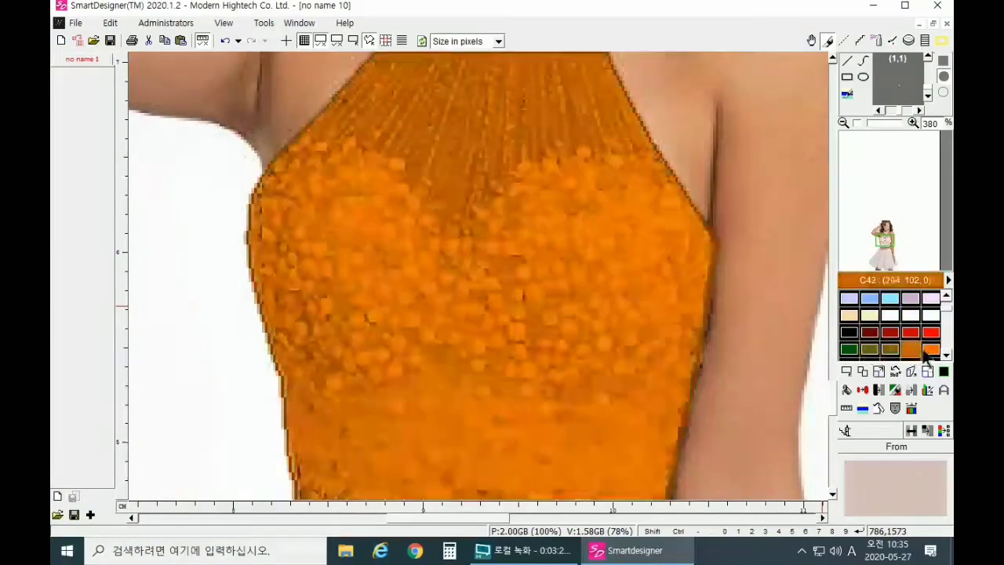
pyautogui.scroll(-2, 736, 342)
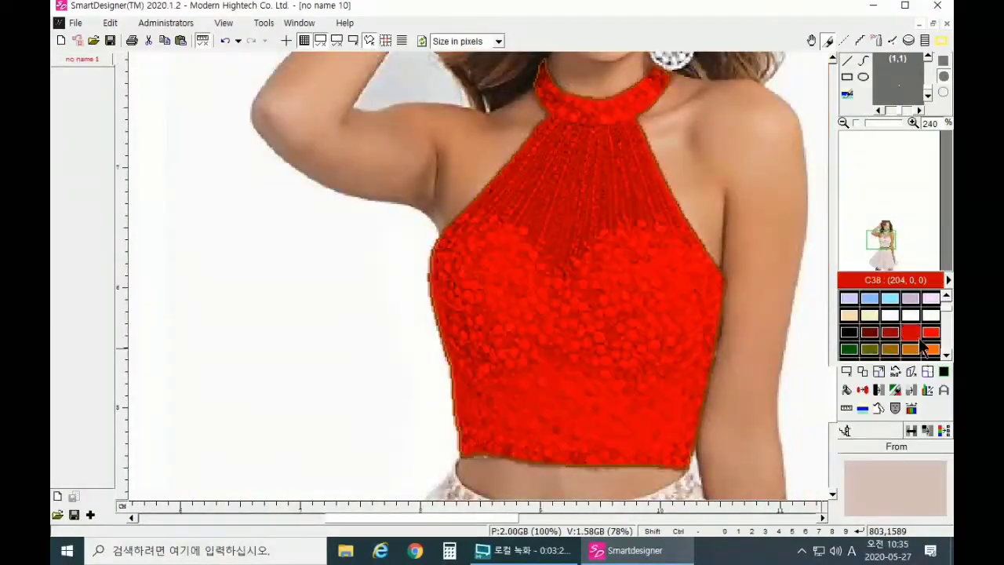
pyautogui.click(921, 345)
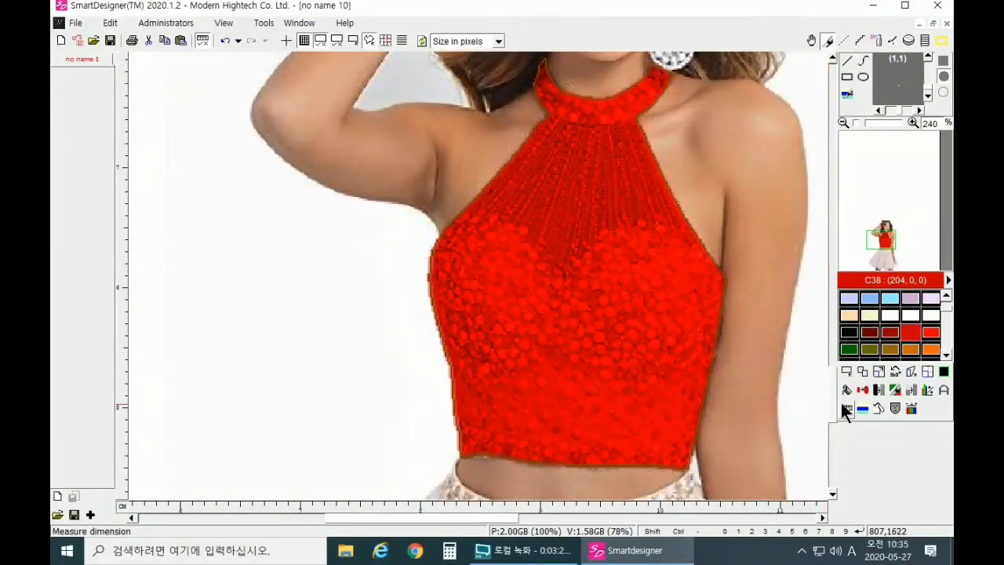
# - Start a new curve area selection for the skirt, deleting the existing irregular selection around the top
pyautogui.scroll(-8, 773, 371)
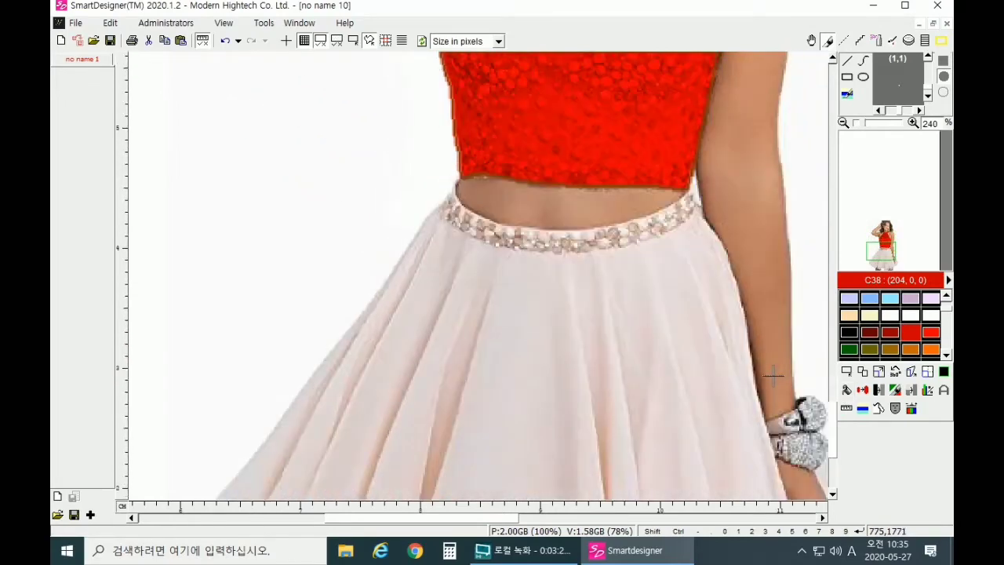
pyautogui.scroll(-2, 773, 376)
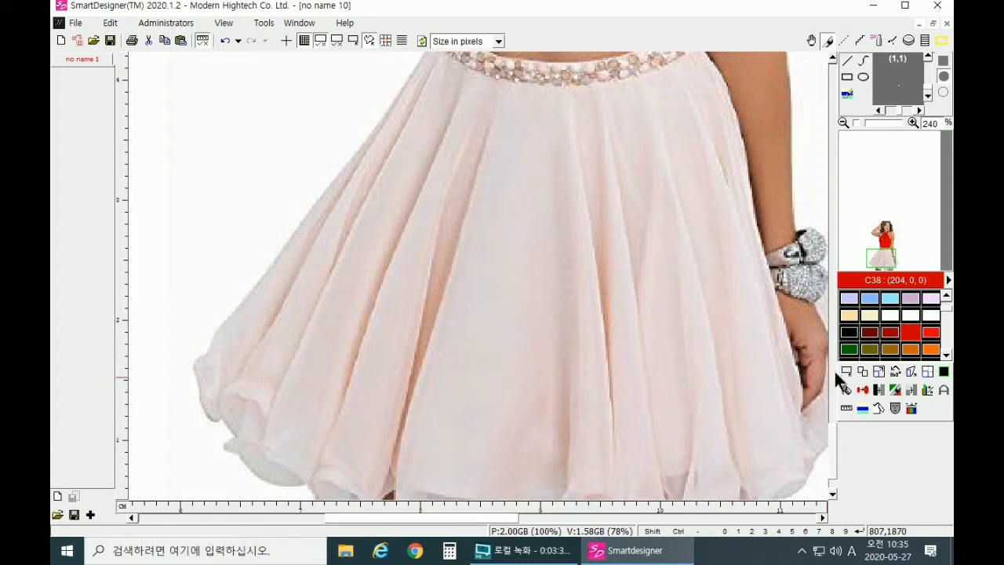
pyautogui.scroll(5, 807, 381)
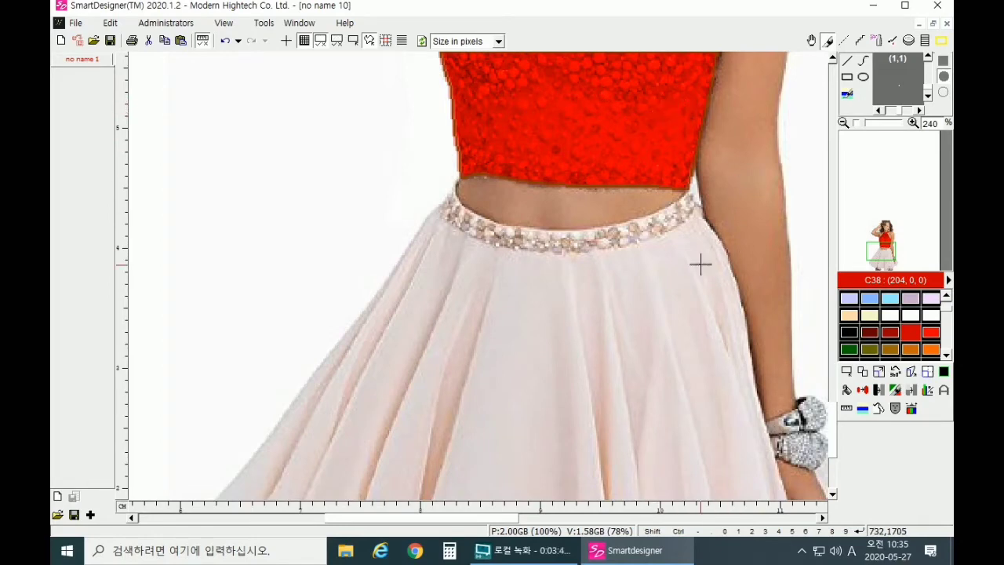
pyautogui.click(862, 389)
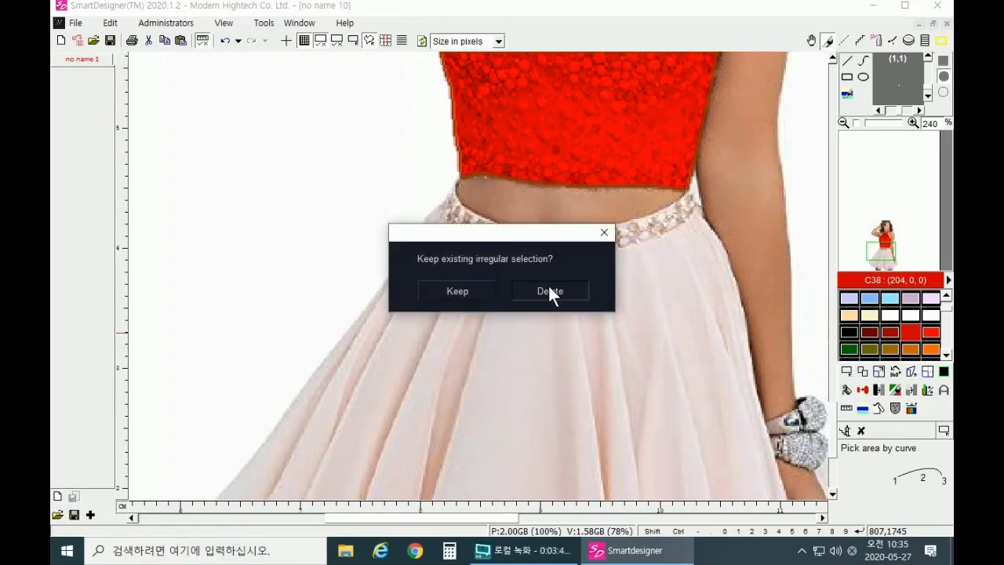
pyautogui.click(548, 291)
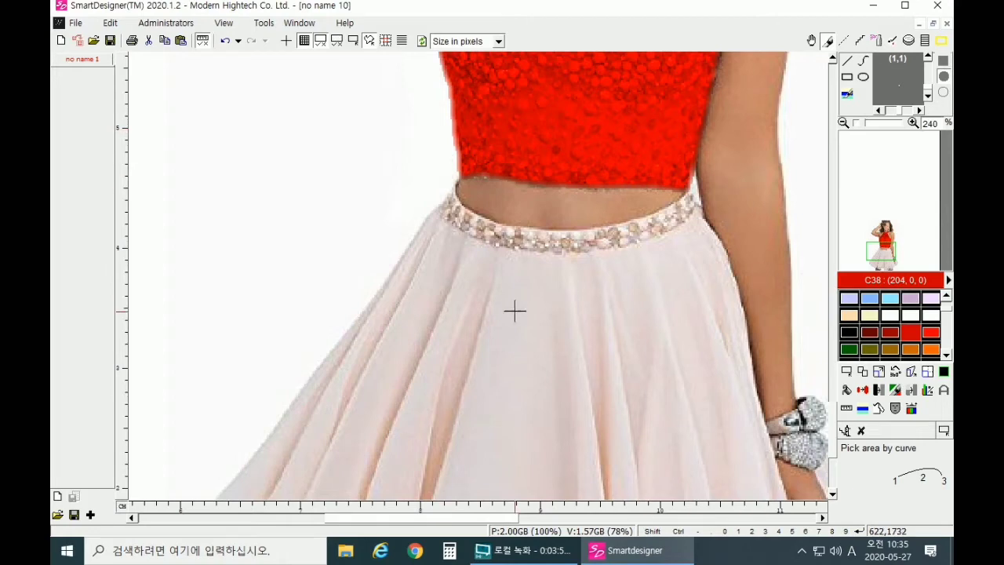
pyautogui.scroll(-5, 514, 311)
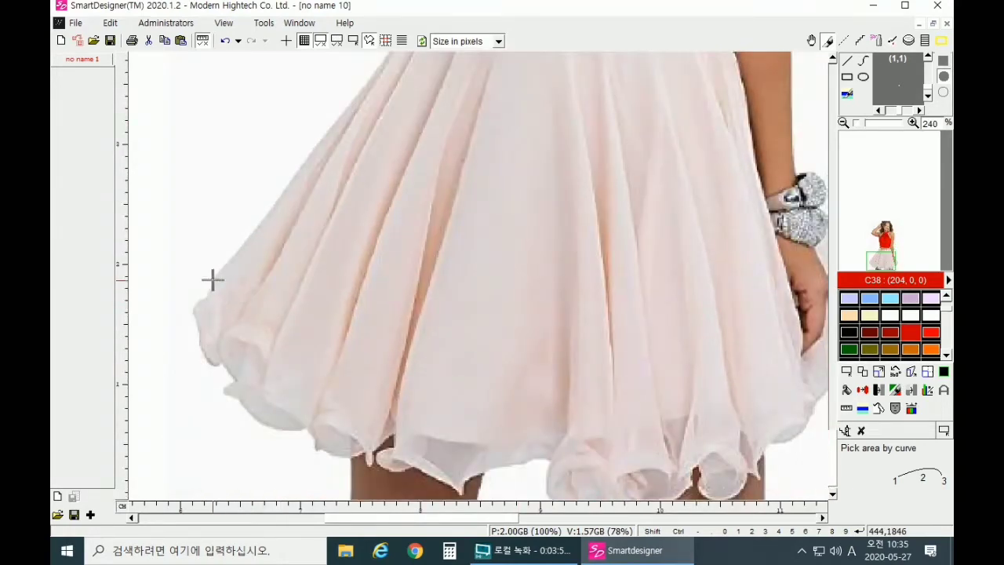
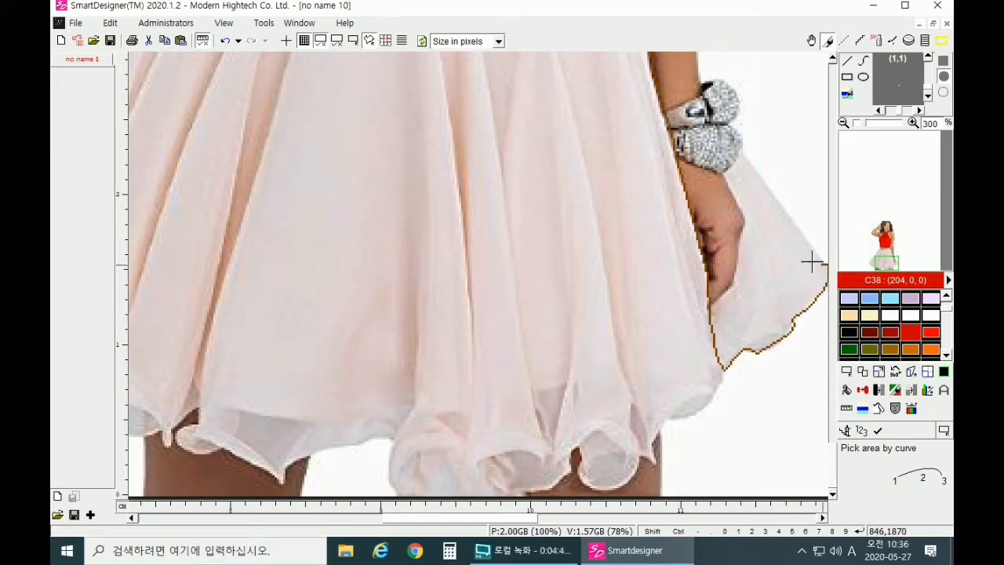
# - Trace the skirt flap beyond the lowered hand up to the bracelet and back down around the hand to the hem
pyautogui.hscroll(1, 790, 240)
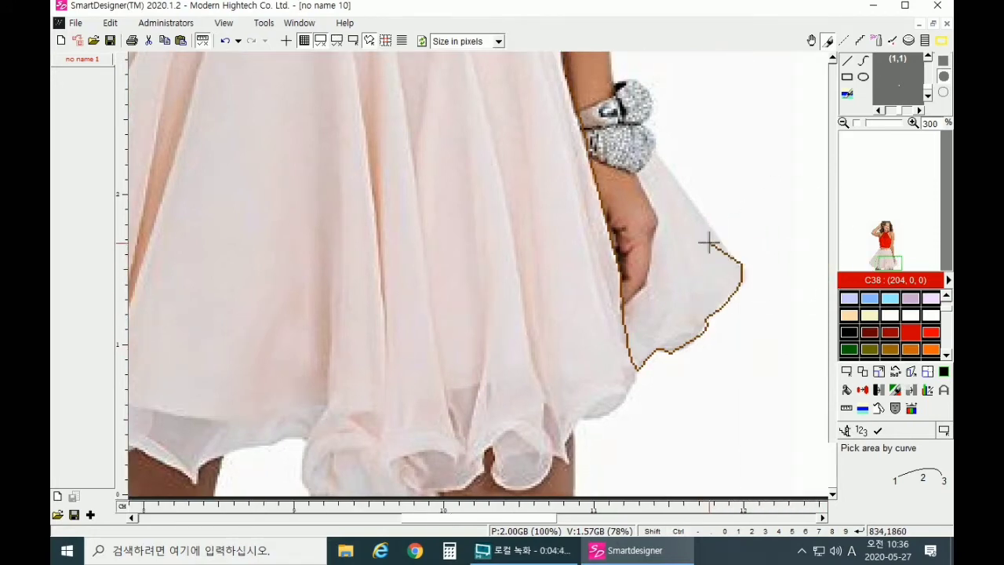
pyautogui.moveTo(712, 231)
pyautogui.mouseDown()
pyautogui.moveTo(648, 146)
pyautogui.moveTo(639, 167)
pyautogui.moveTo(656, 232)
pyautogui.mouseUp()
pyautogui.hotkey('ctrl', 'z')
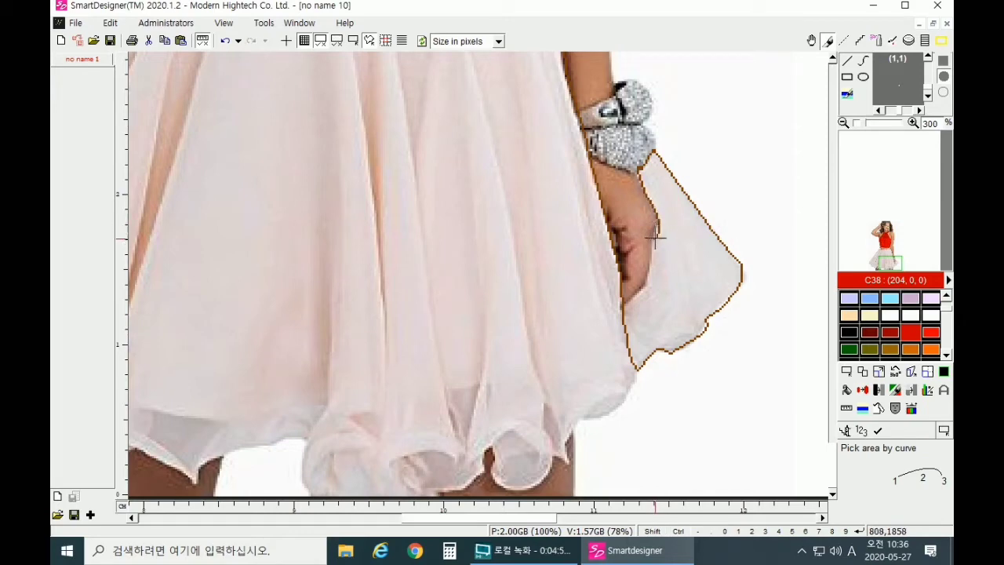
pyautogui.click(652, 243)
pyautogui.click(649, 285)
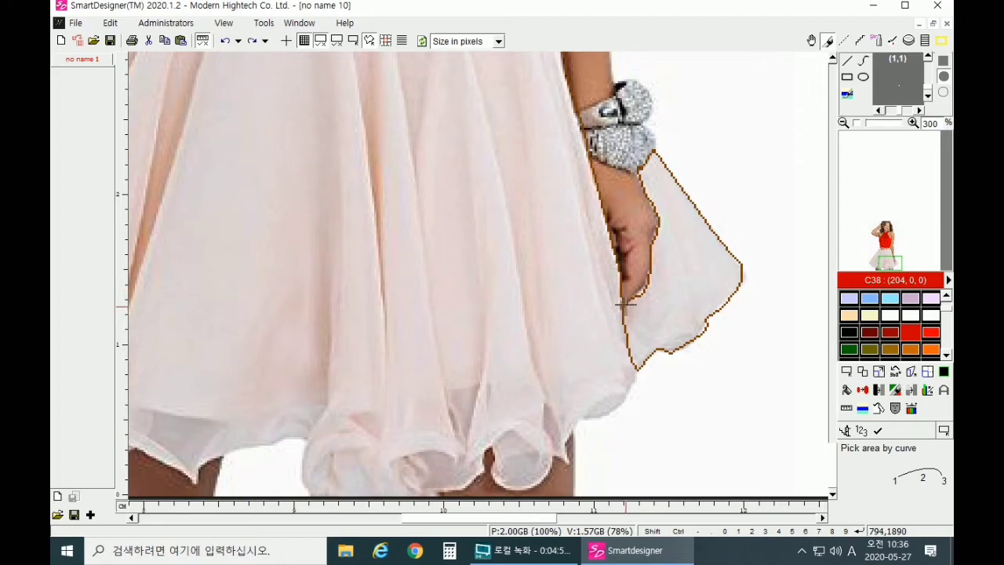
pyautogui.hotkey('ctrl', 'z')
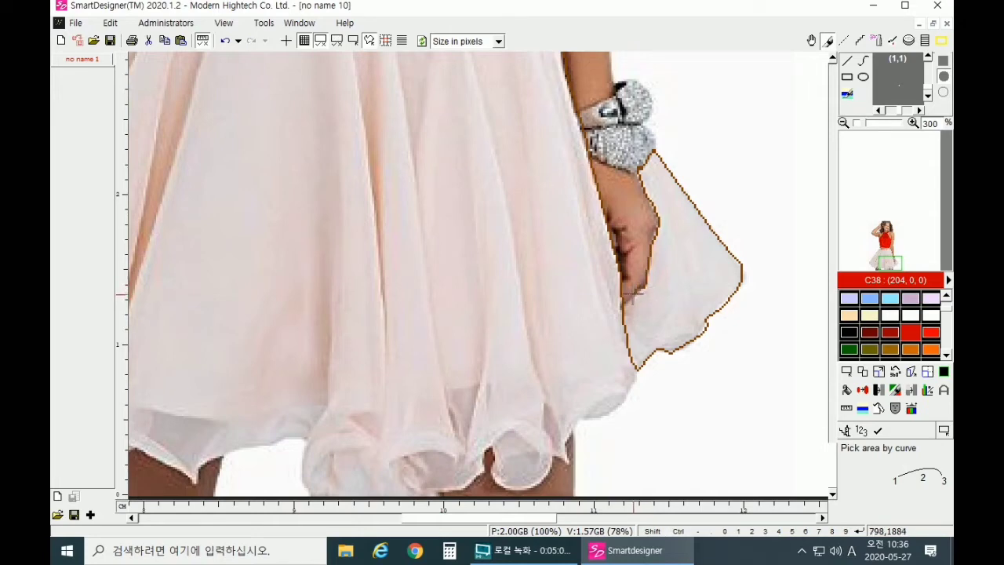
pyautogui.click(636, 358)
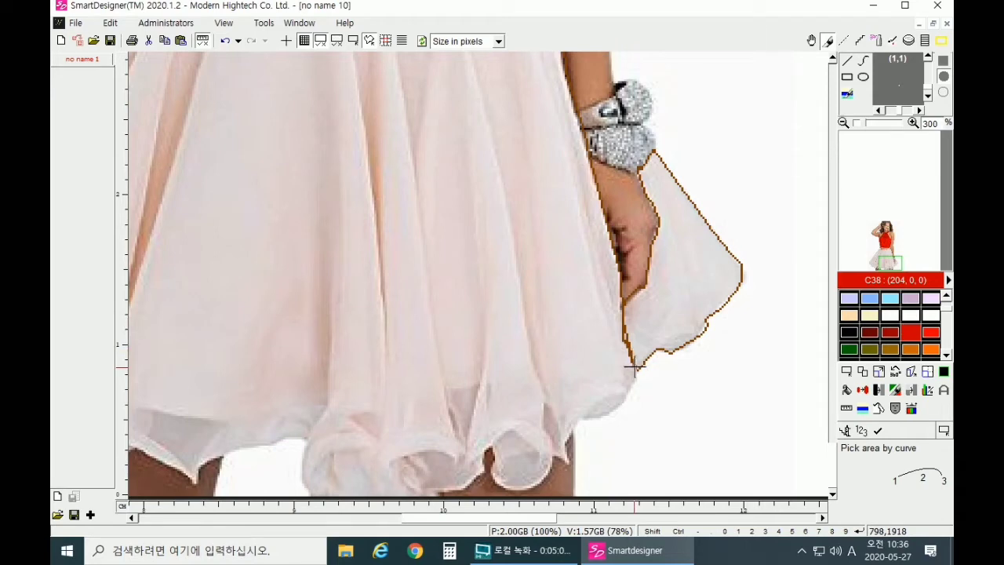
# - Continue the skirt outline from below the hand along the hem and around the curled folds over the nearest leg
pyautogui.click(602, 417)
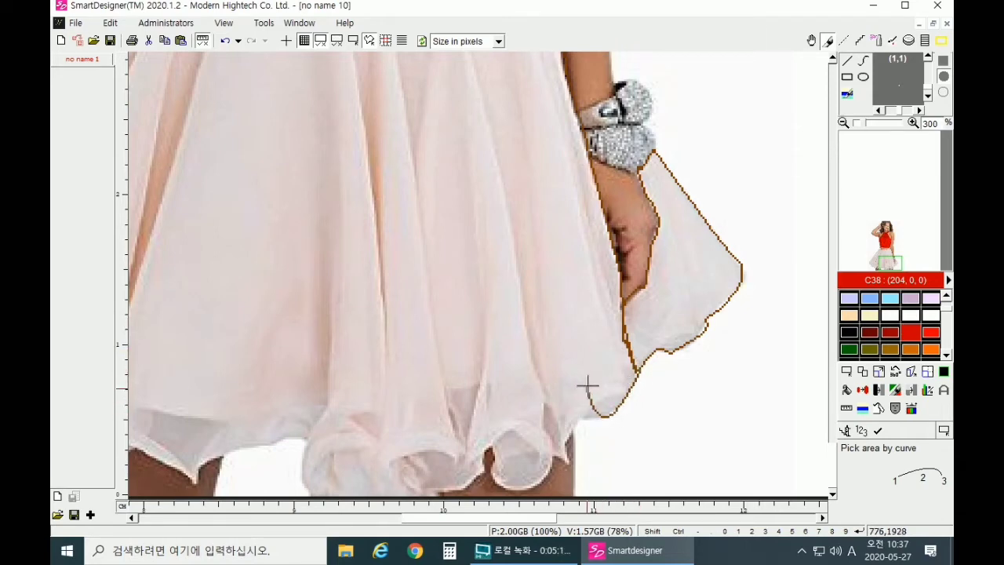
pyautogui.hscroll(2, 589, 381)
pyautogui.hscroll(-4, 464, 426)
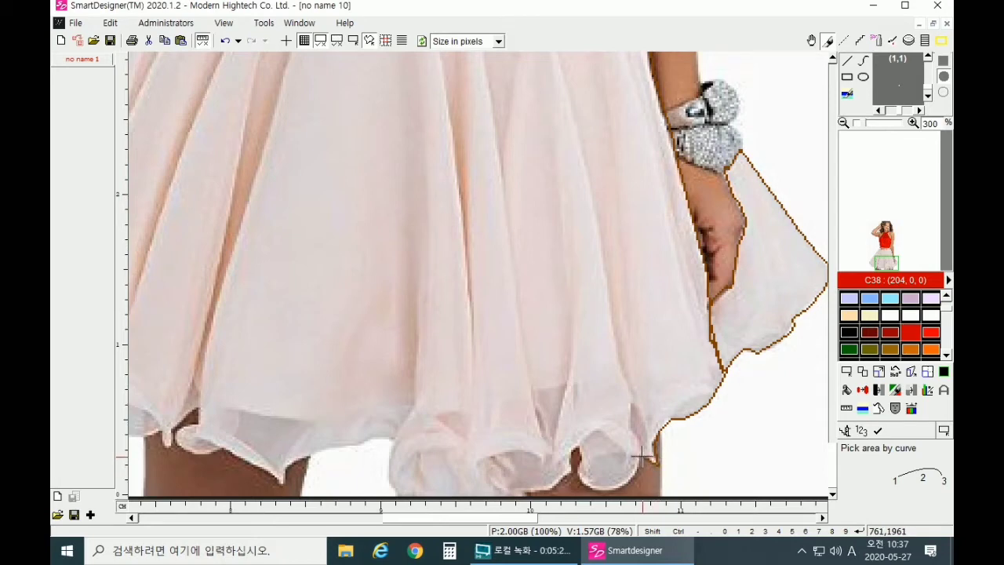
pyautogui.hscroll(3, 642, 457)
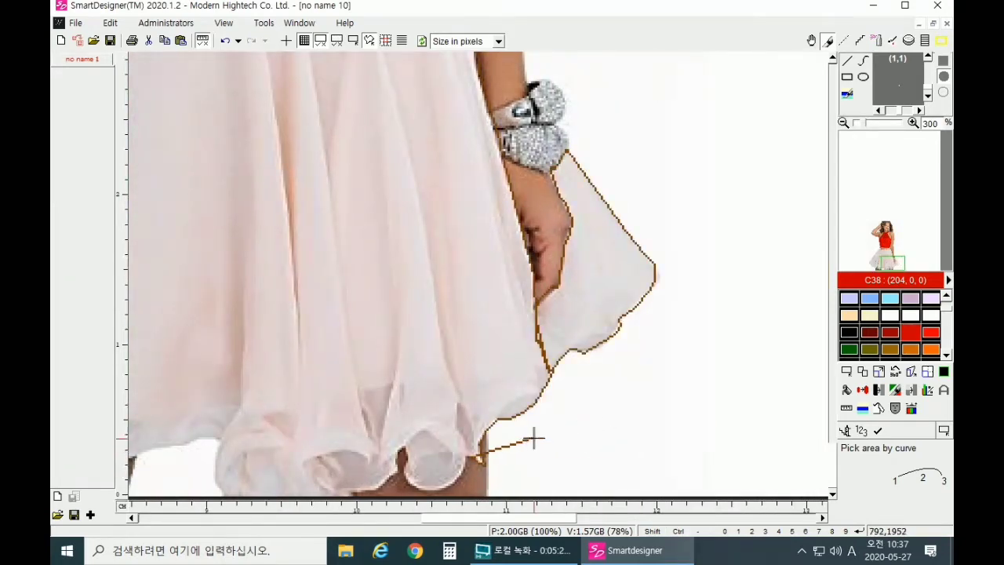
pyautogui.scroll(-1, 534, 439)
pyautogui.scroll(2, 504, 425)
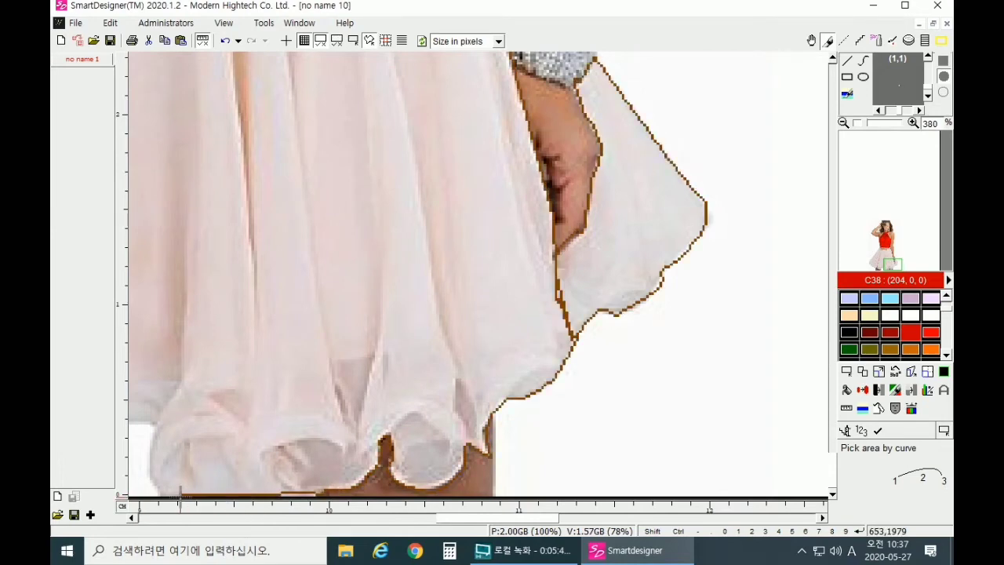
# - Trace around the large hem ruffle, across the gap between the legs and along the folds over the other leg
pyautogui.press('Left')
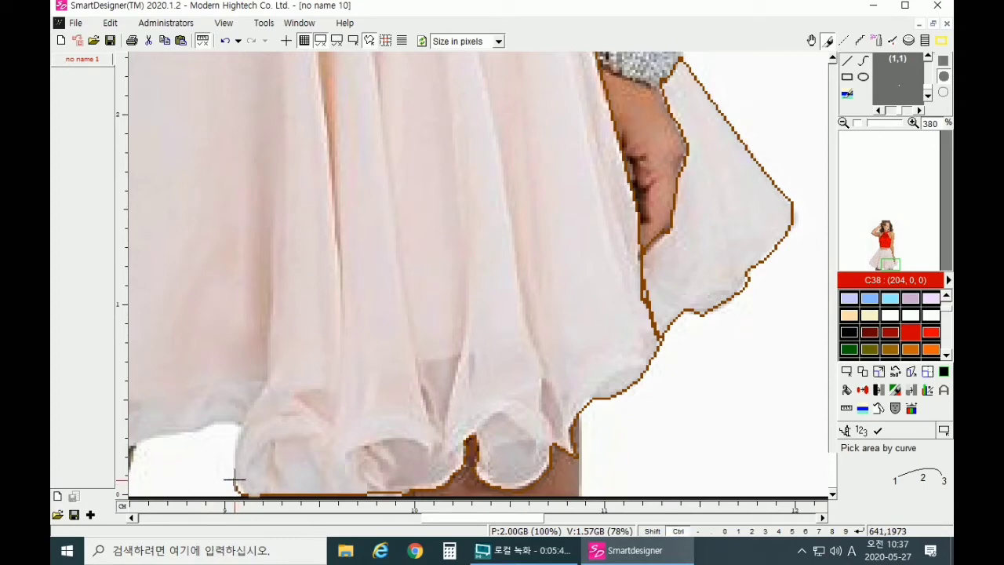
pyautogui.hotkey('ctrl', 'z')
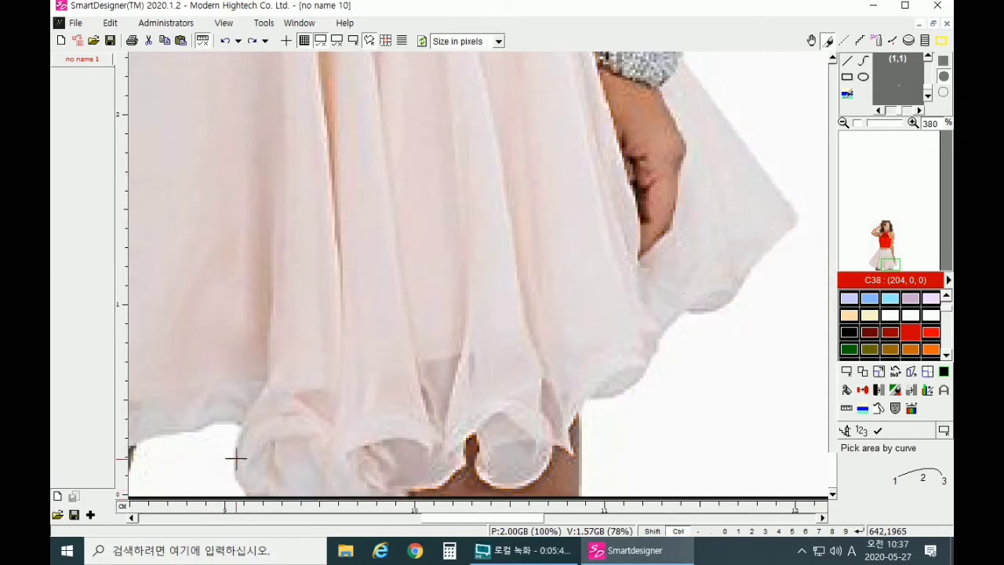
pyautogui.hotkey('ctrl', 'z')
pyautogui.click(245, 491)
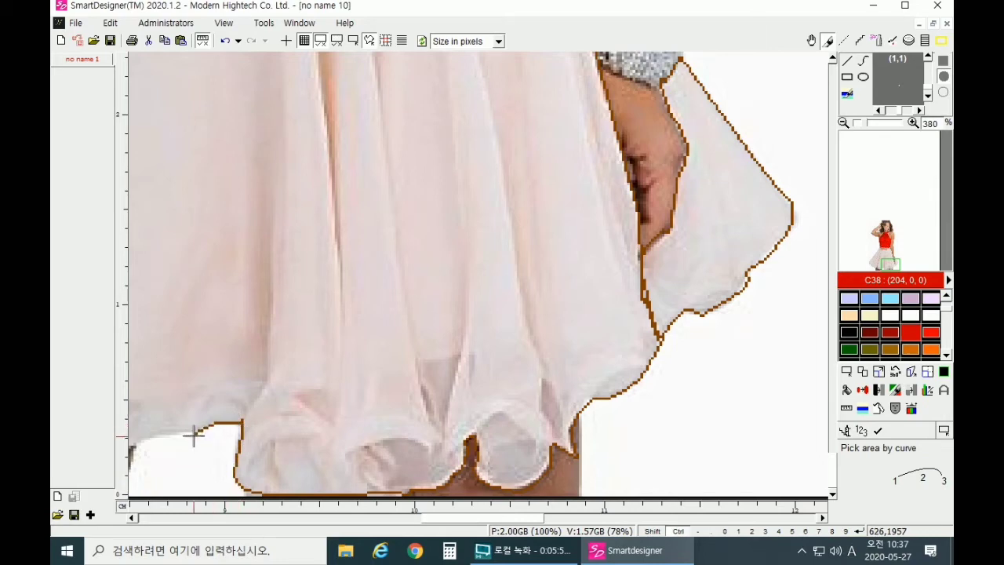
pyautogui.hscroll(-2, 194, 434)
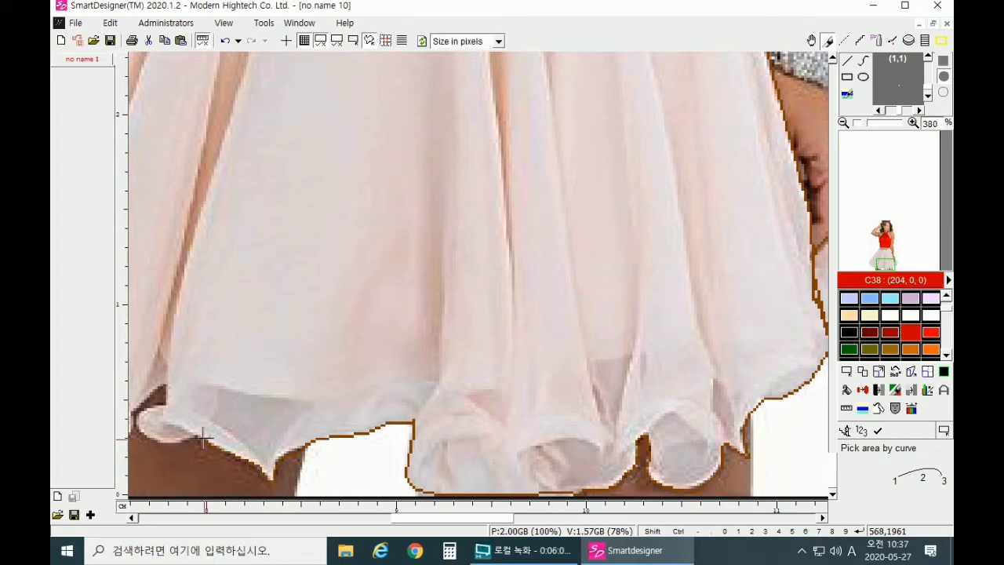
pyautogui.hscroll(-2, 198, 434)
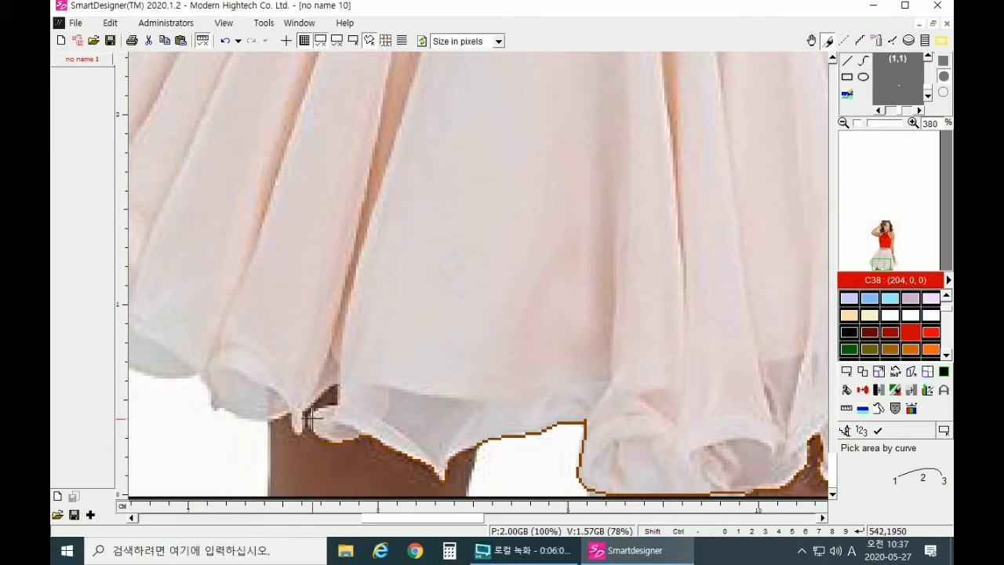
pyautogui.click(337, 383)
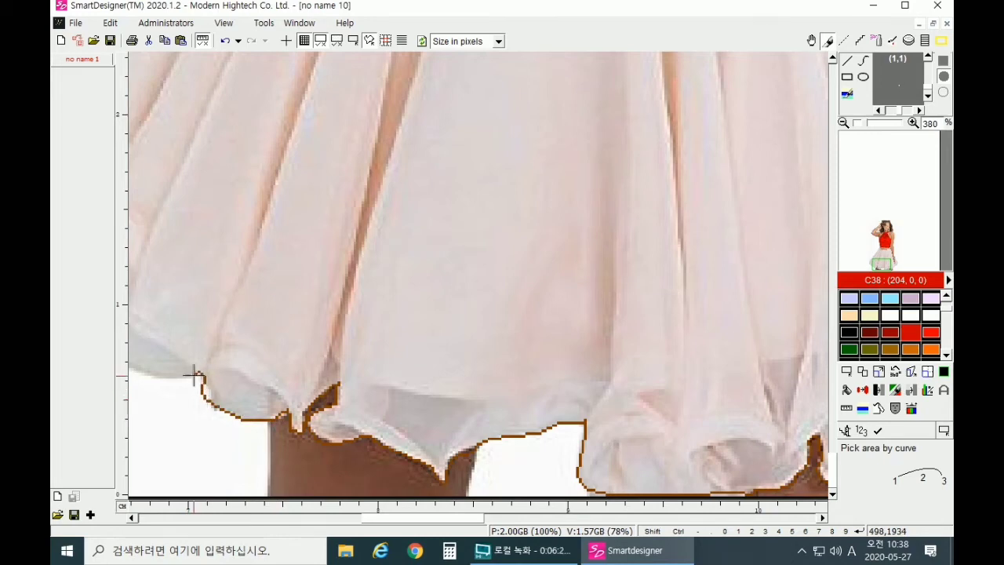
# - Trace the remaining hem folds on the raised-arm side up to the starting point and close the skirt outline
pyautogui.moveTo(195, 375); pyautogui.dragTo(506, 381)
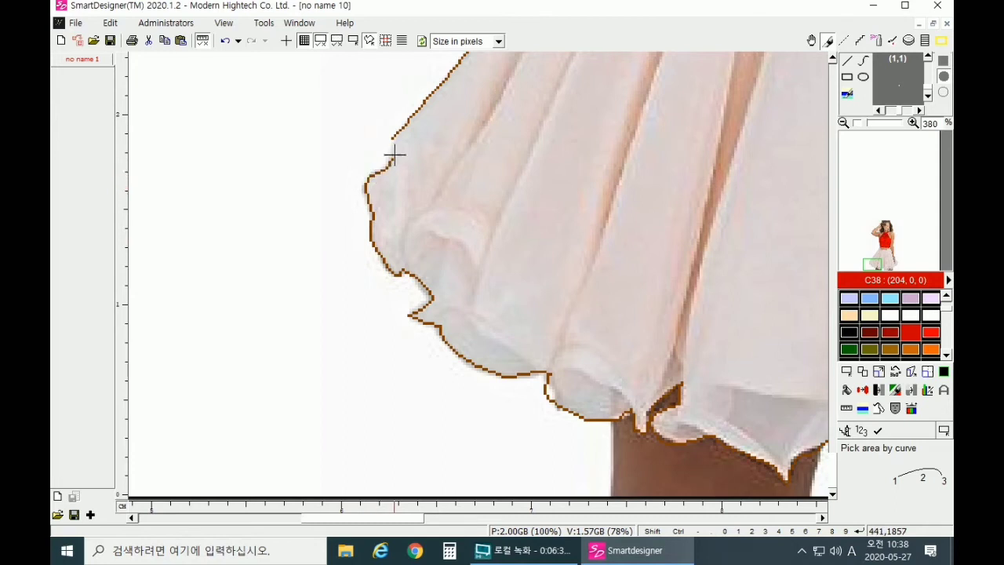
pyautogui.rightClick(415, 111)
pyautogui.click(424, 122)
pyautogui.scroll(-2, 529, 340)
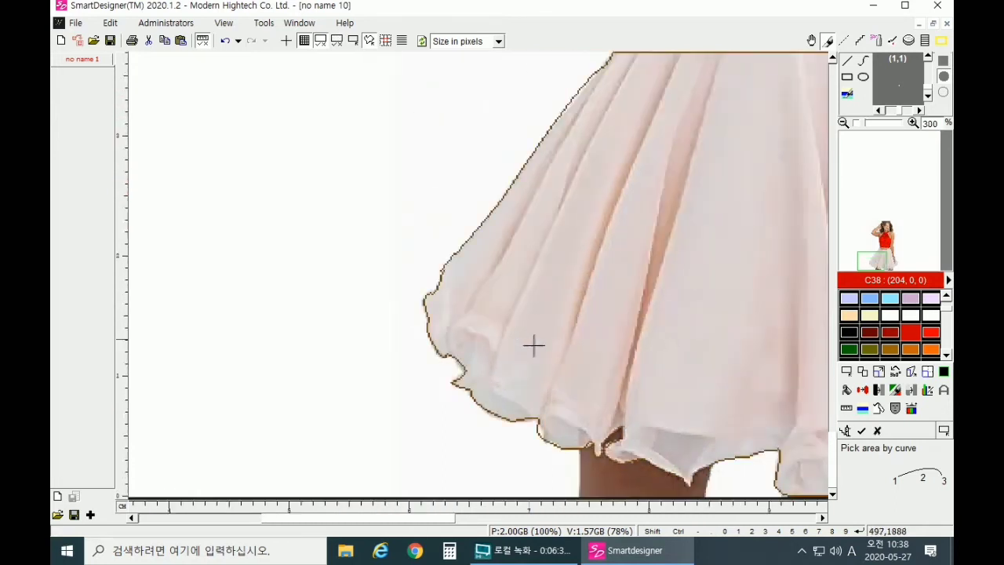
pyautogui.click(822, 515)
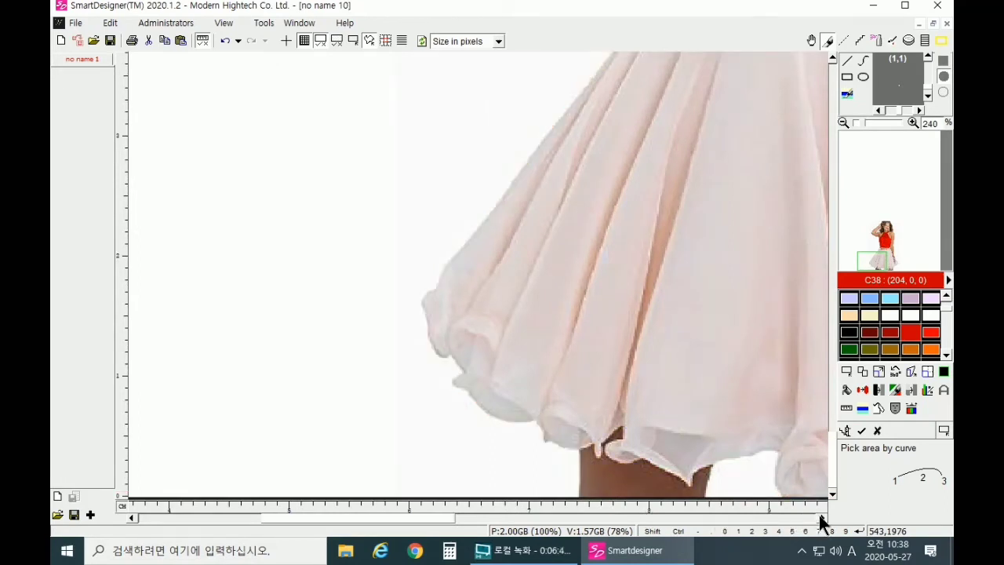
pyautogui.moveTo(405, 524); pyautogui.dragTo(508, 524)
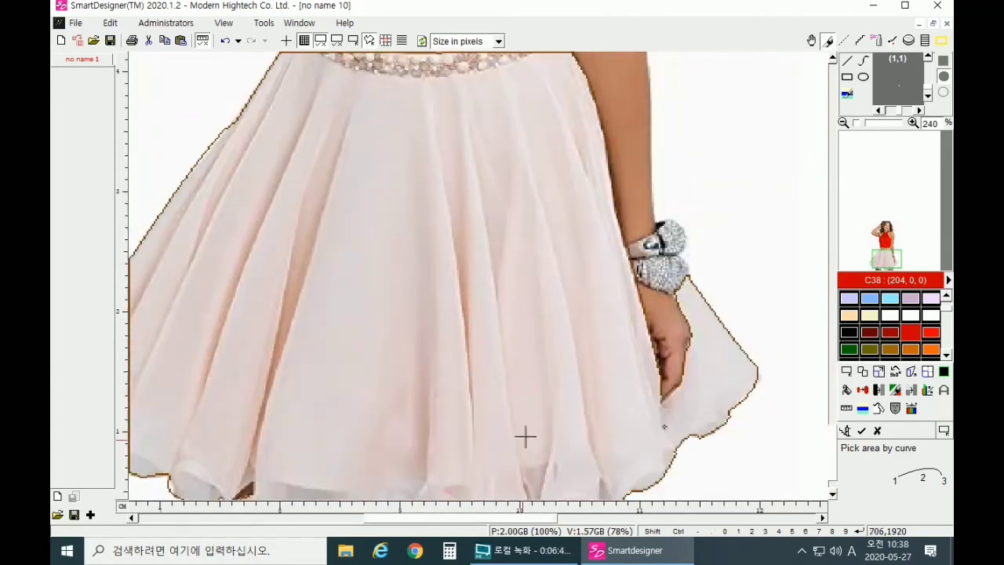
# - Accept the skirt outline, group the remaining colours in the skirt selection and confirm the grouping
pyautogui.click(862, 430)
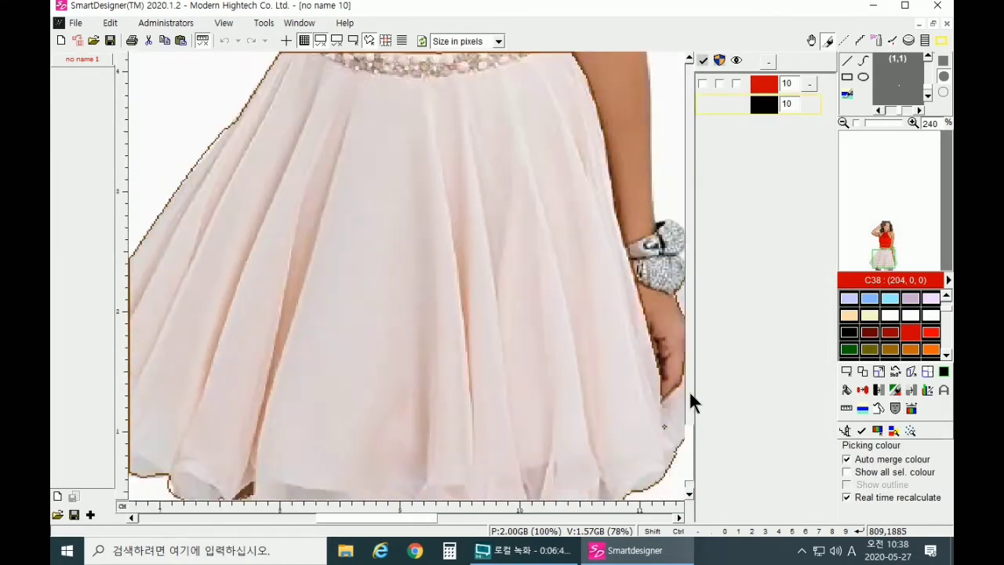
pyautogui.scroll(-1, 676, 378)
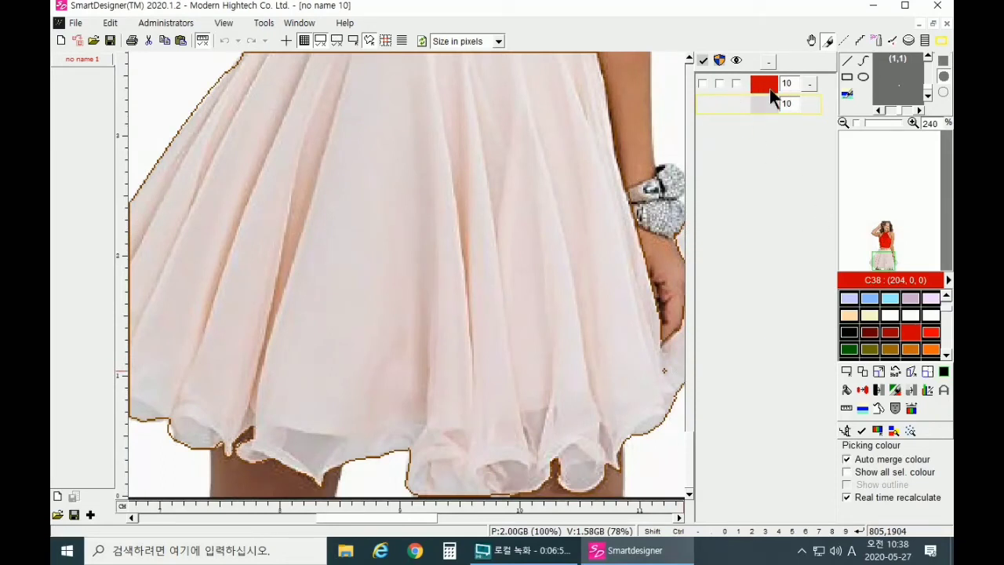
pyautogui.click(910, 431)
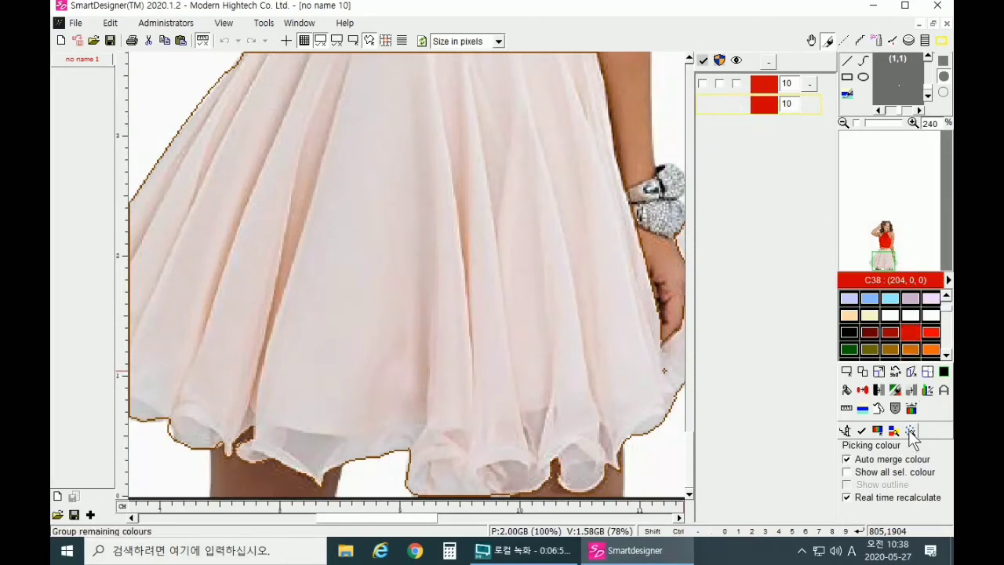
pyautogui.click(859, 430)
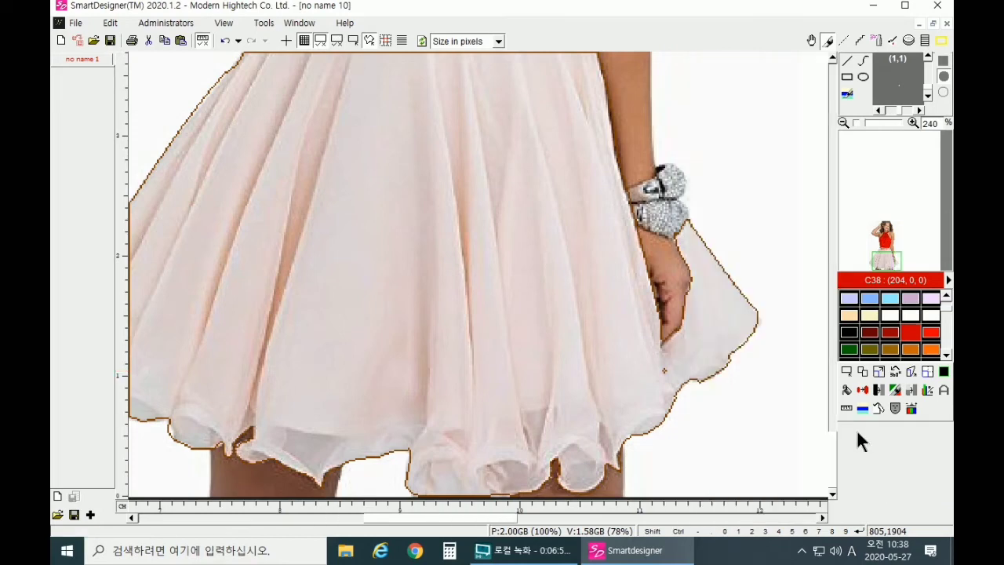
# - Recolour the skirt using Change colour by pen, trying several red and orange shades before applying teal C65 (0, 102, 102)
pyautogui.click(893, 391)
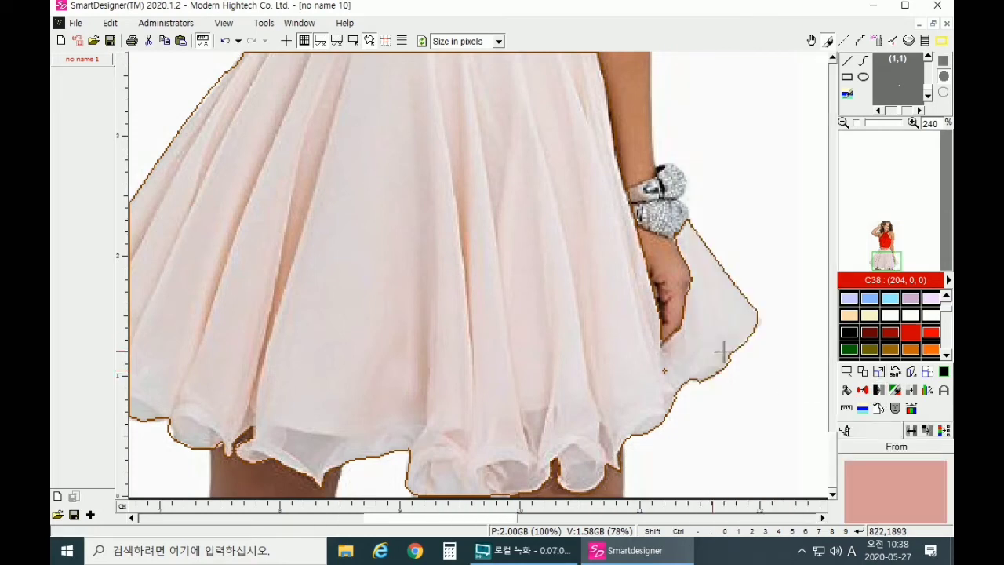
pyautogui.click(497, 271)
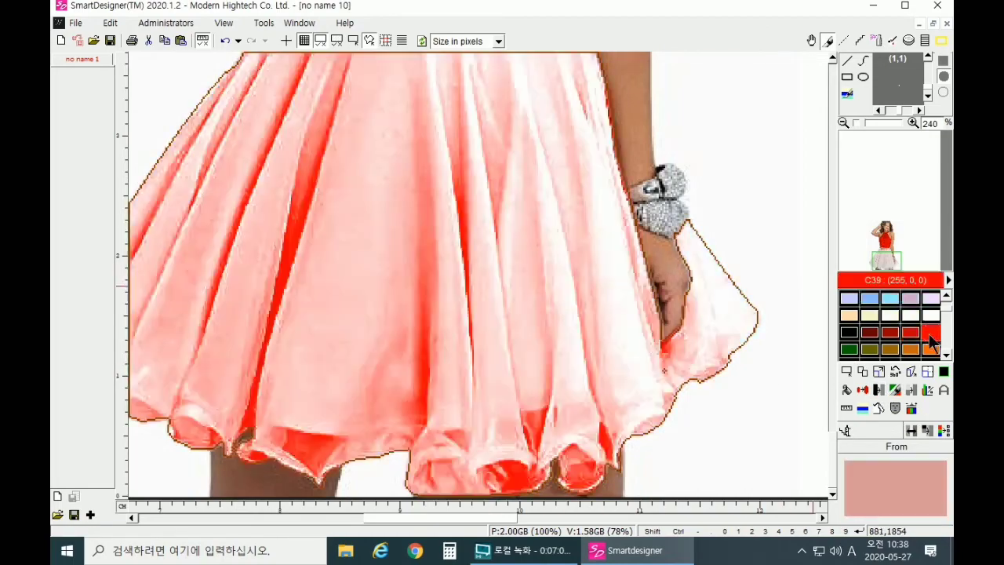
pyautogui.click(890, 349)
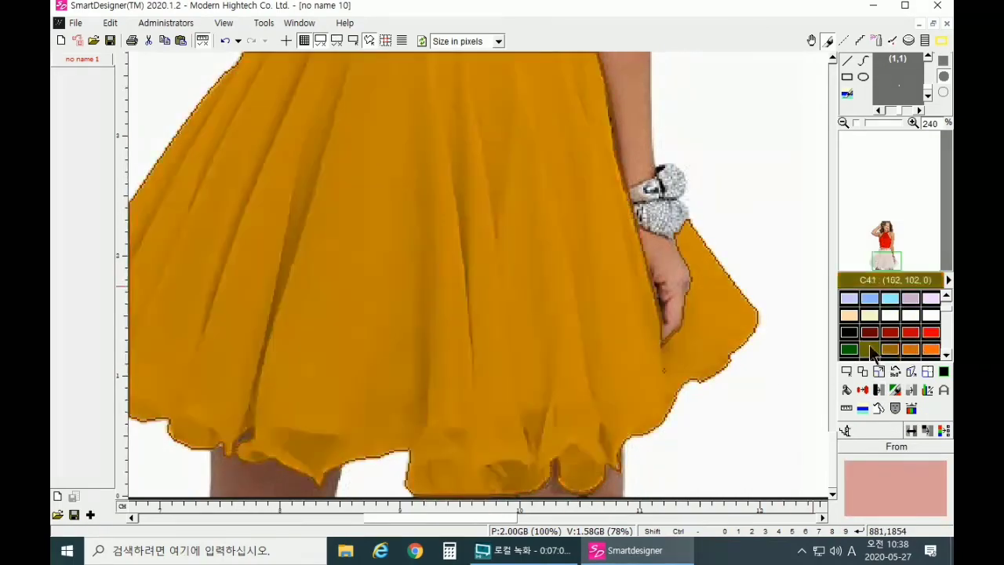
pyautogui.click(931, 349)
pyautogui.click(931, 331)
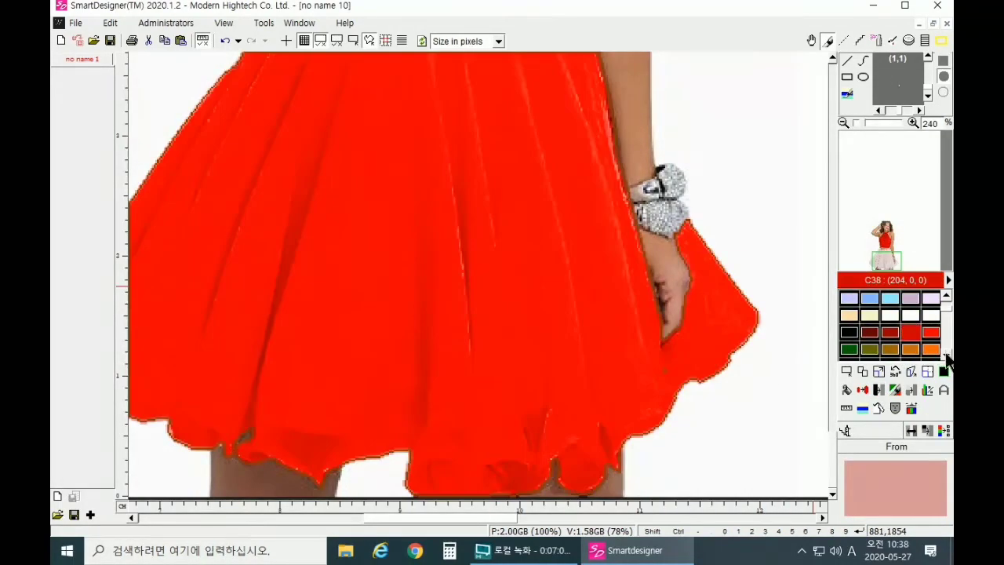
pyautogui.scroll(-3, 931, 332)
pyautogui.click(893, 337)
pyautogui.click(930, 349)
pyautogui.click(931, 332)
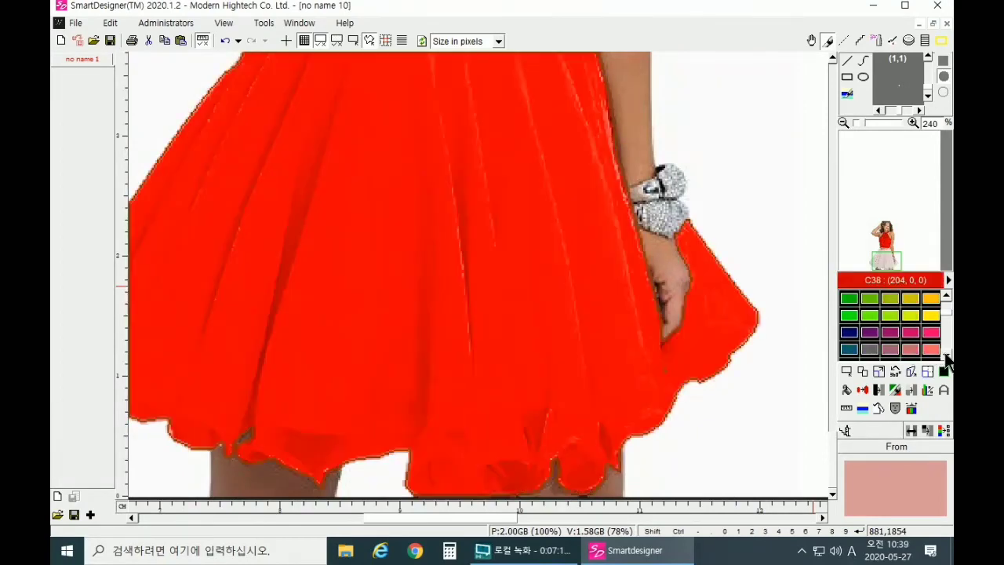
pyautogui.scroll(-1, 941, 329)
pyautogui.click(898, 354)
pyautogui.click(849, 349)
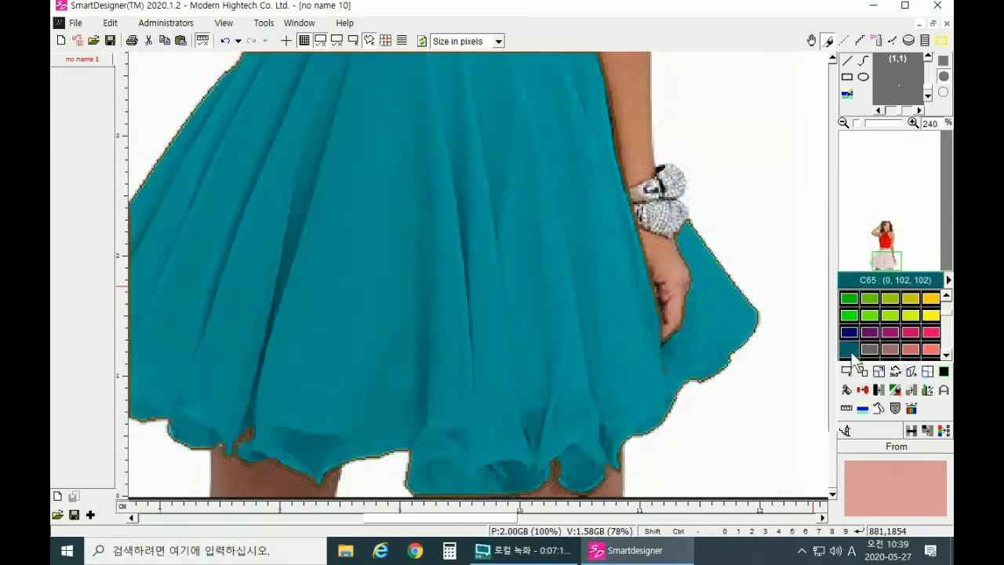
# - Examine the recoloured top and skirt across the whole figure at 100% zoom
pyautogui.scroll(-1, 648, 284)
pyautogui.scroll(-1, 648, 283)
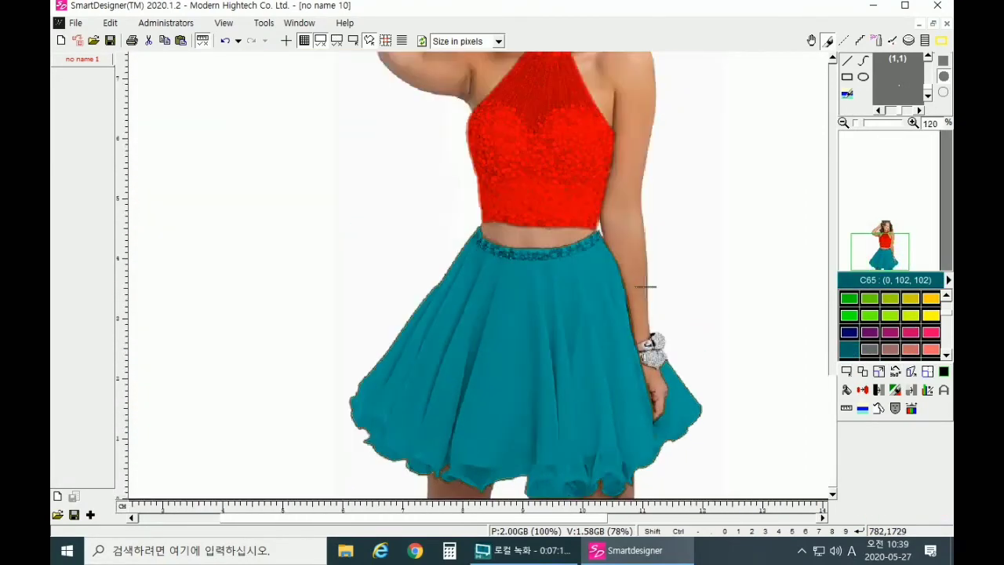
pyautogui.scroll(3, 782, 414)
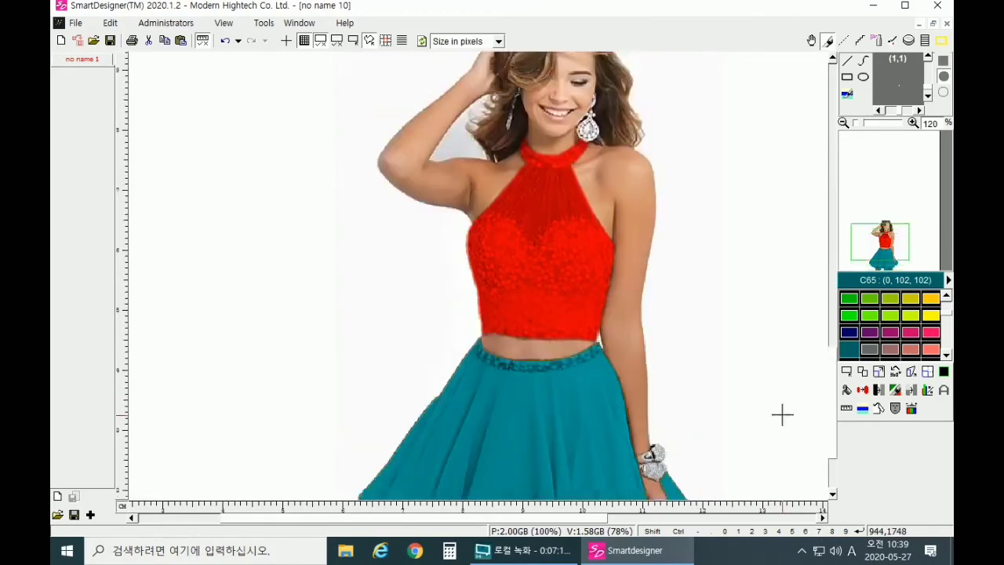
pyautogui.scroll(-1, 780, 413)
pyautogui.scroll(-1, 782, 403)
pyautogui.scroll(-2, 757, 377)
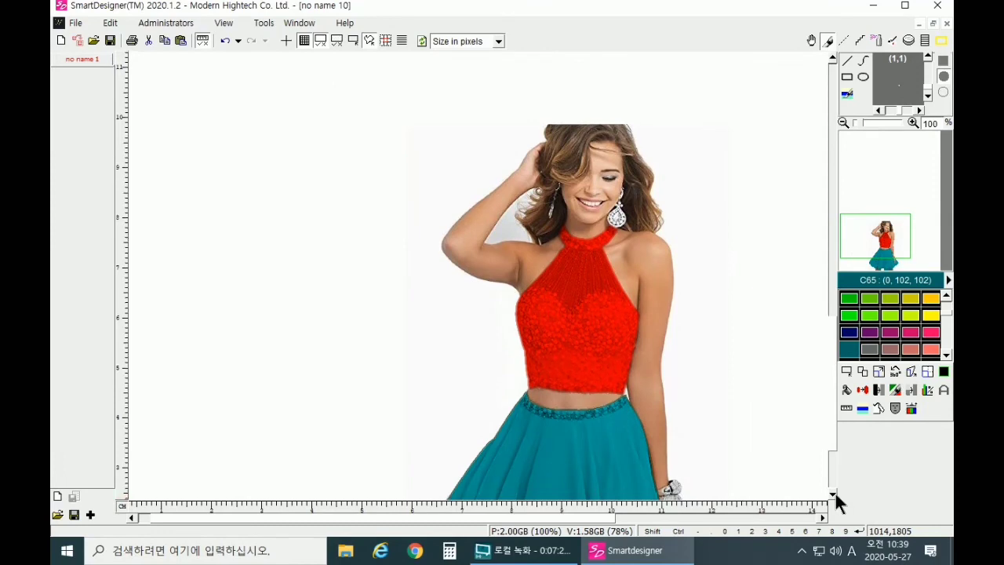
pyautogui.moveTo(831, 446); pyautogui.dragTo(833, 466)
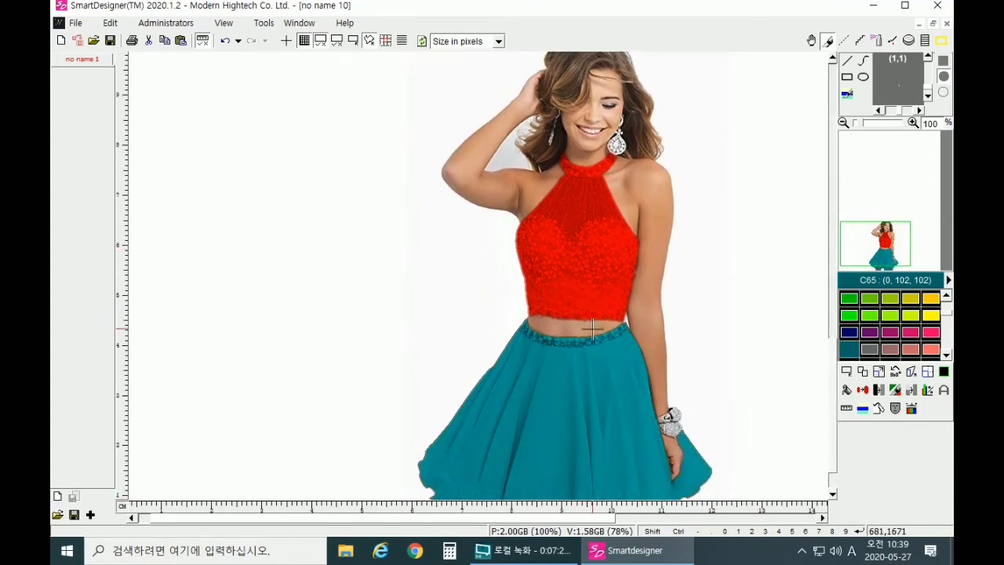
pyautogui.scroll(-1, 592, 329)
pyautogui.click(822, 518)
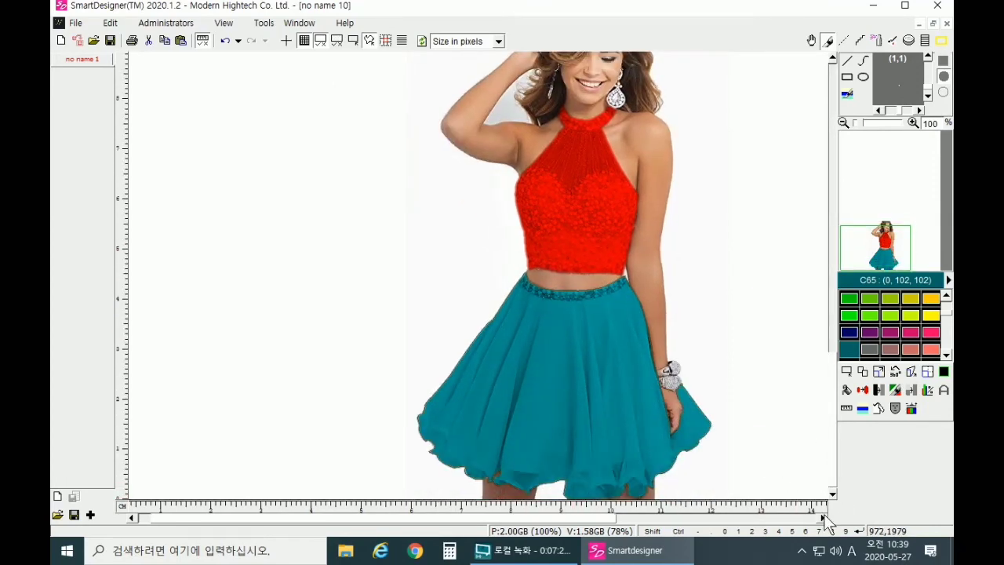
pyautogui.click(822, 518)
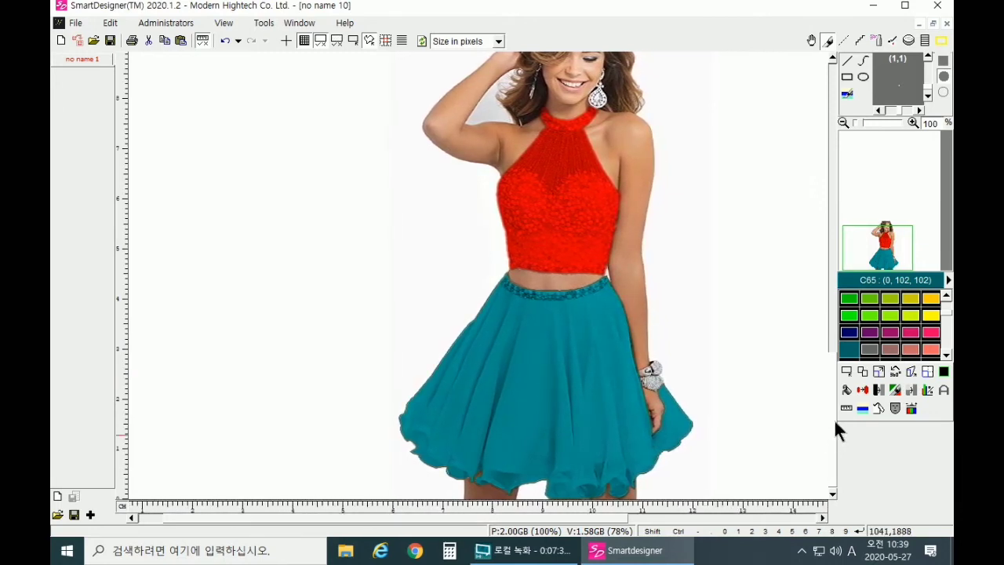
# - Delete the irregular selection around the skirt and define a rectangular image area over the photo
pyautogui.click(848, 373)
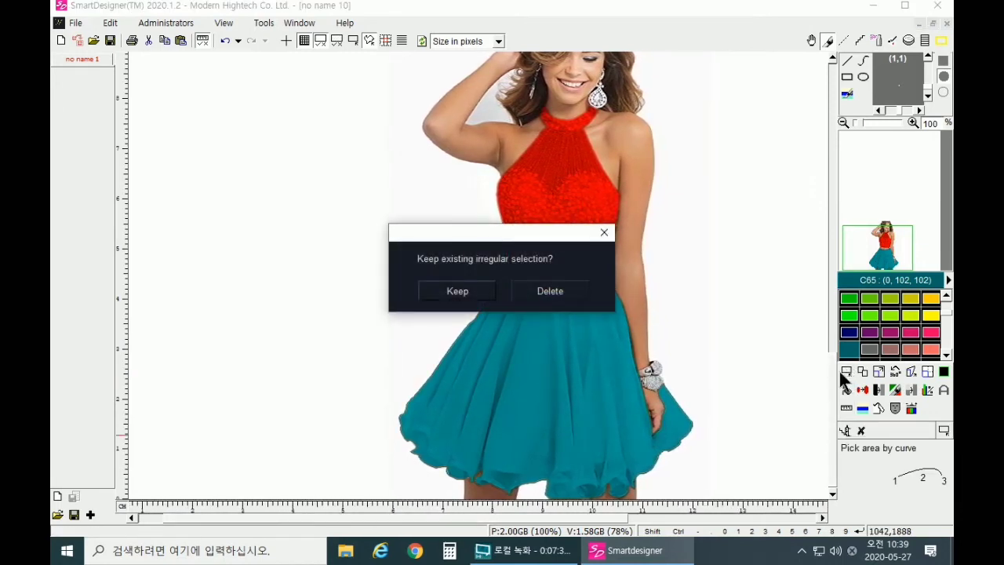
pyautogui.click(544, 288)
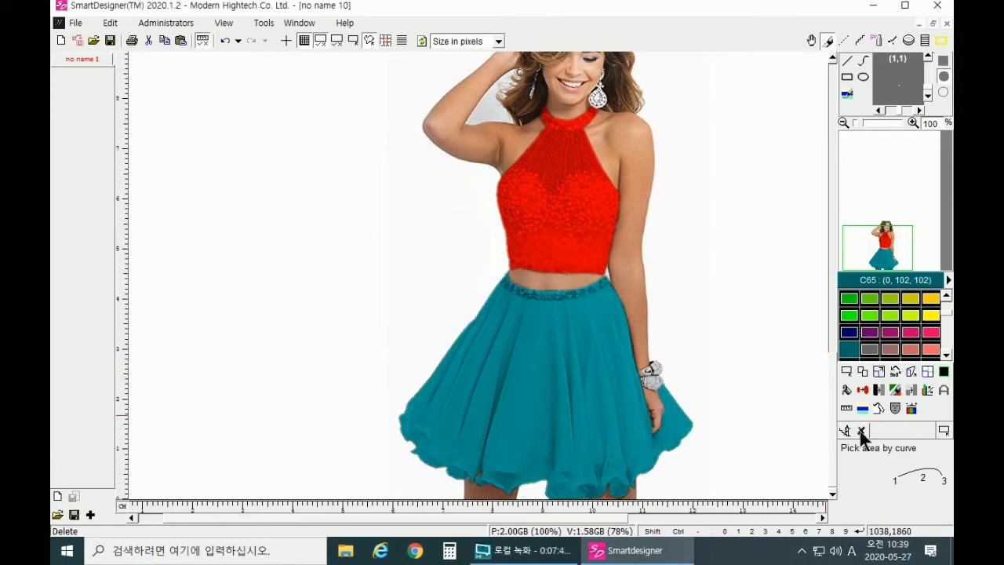
pyautogui.click(944, 430)
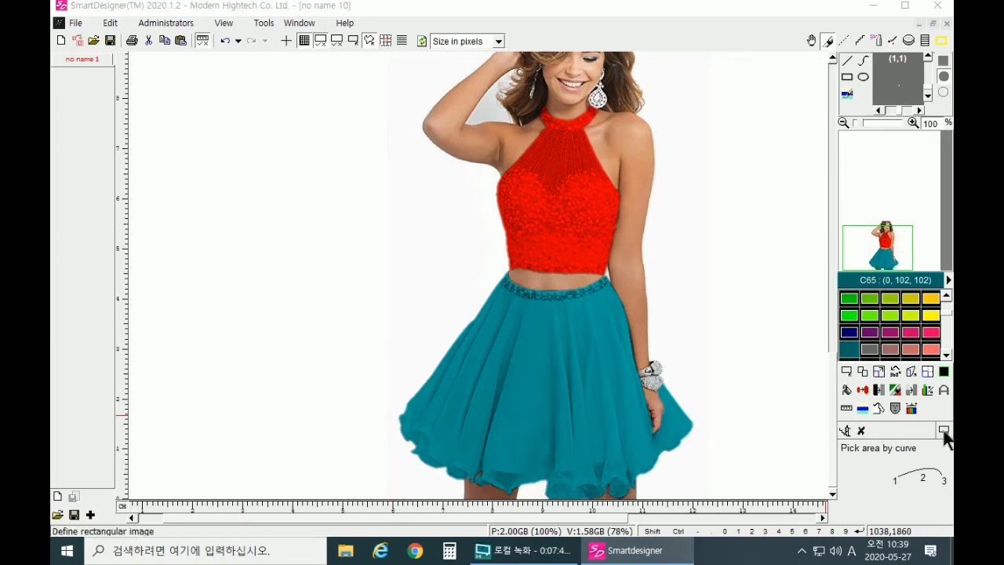
pyautogui.click(423, 291)
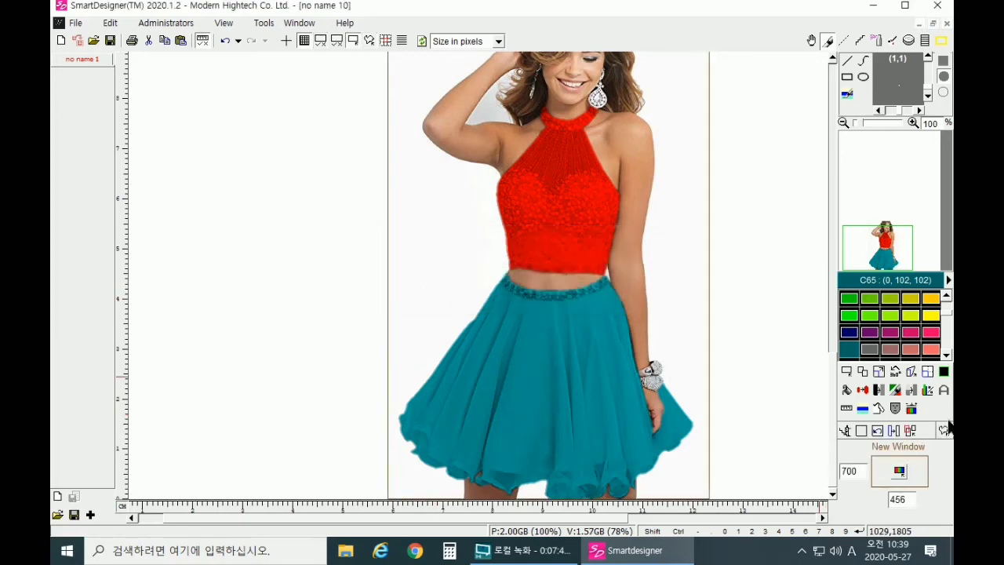
# - Start a Change colour operation on the rectangular area that accepts several replacement colours for the outfit
pyautogui.click(823, 520)
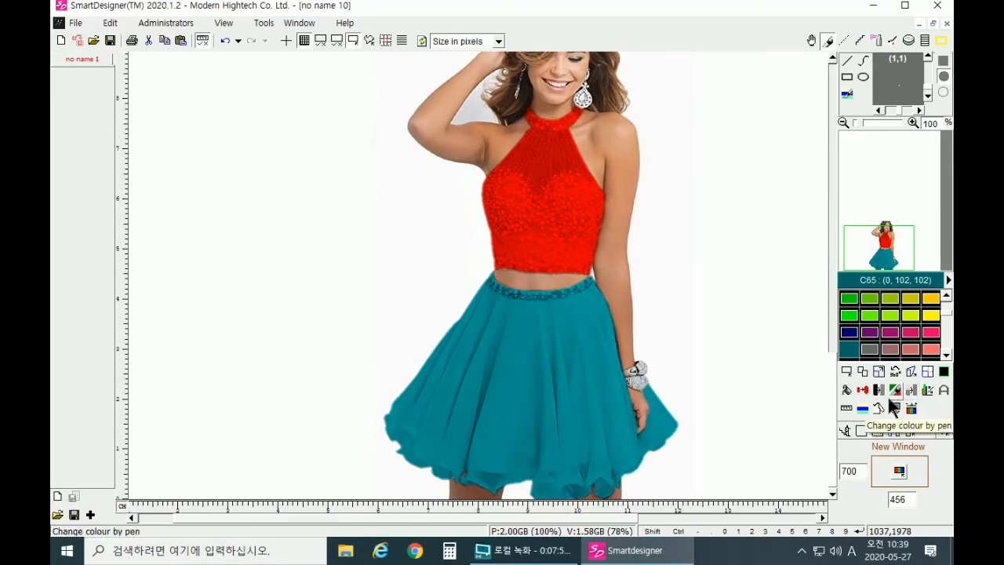
pyautogui.click(877, 389)
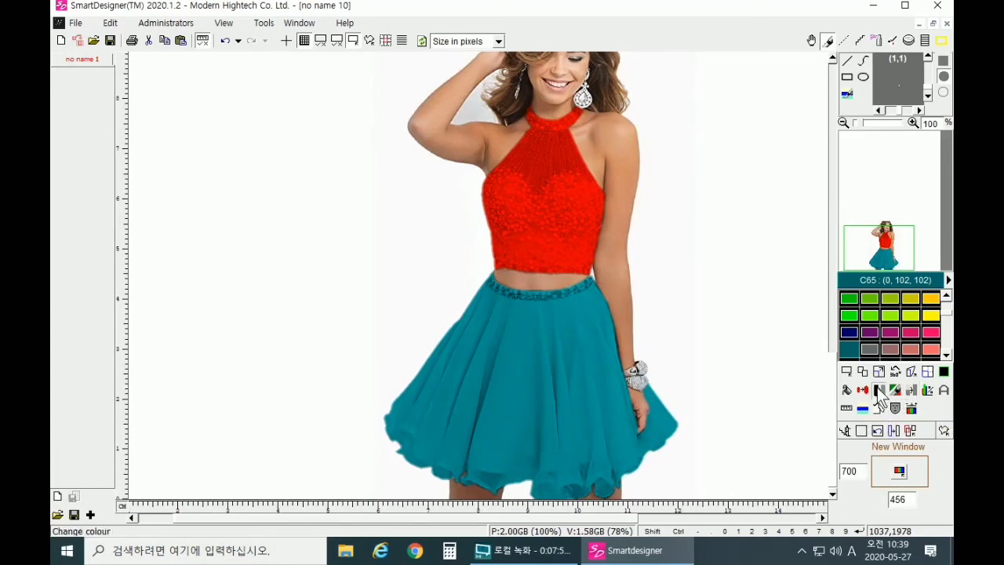
pyautogui.click(945, 431)
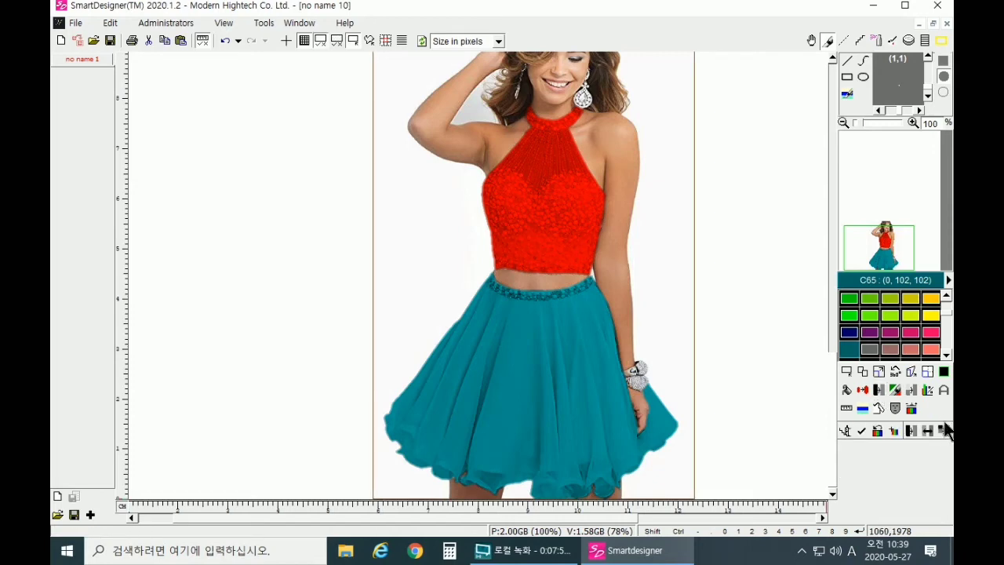
pyautogui.click(546, 216)
# - Add pink C119 (255, 102, 204), a magenta, a violet and green C106 (102, 255, 153) to the replacement colours
pyautogui.click(946, 357)
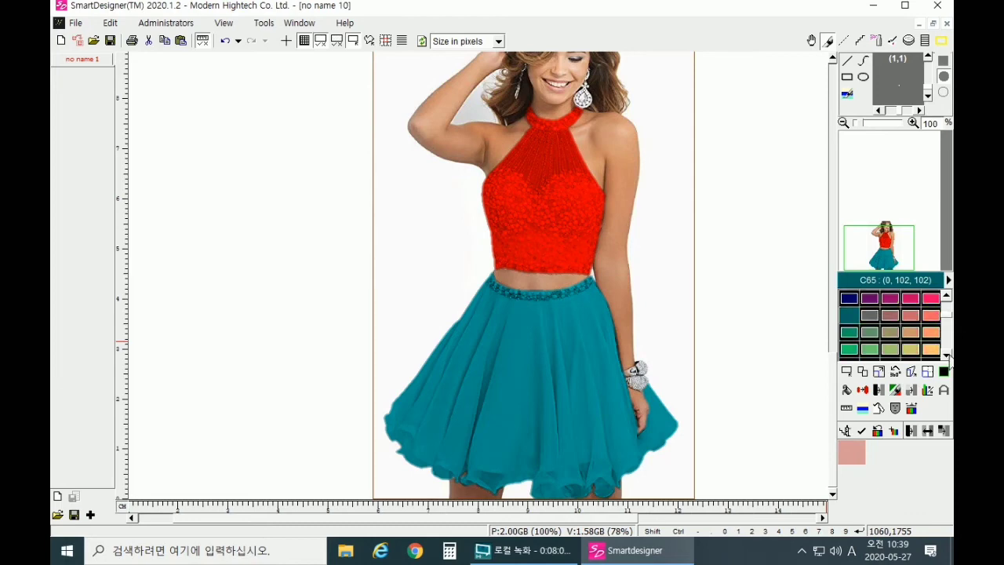
pyautogui.click(947, 357)
pyautogui.click(947, 357)
pyautogui.click(947, 357)
pyautogui.click(948, 355)
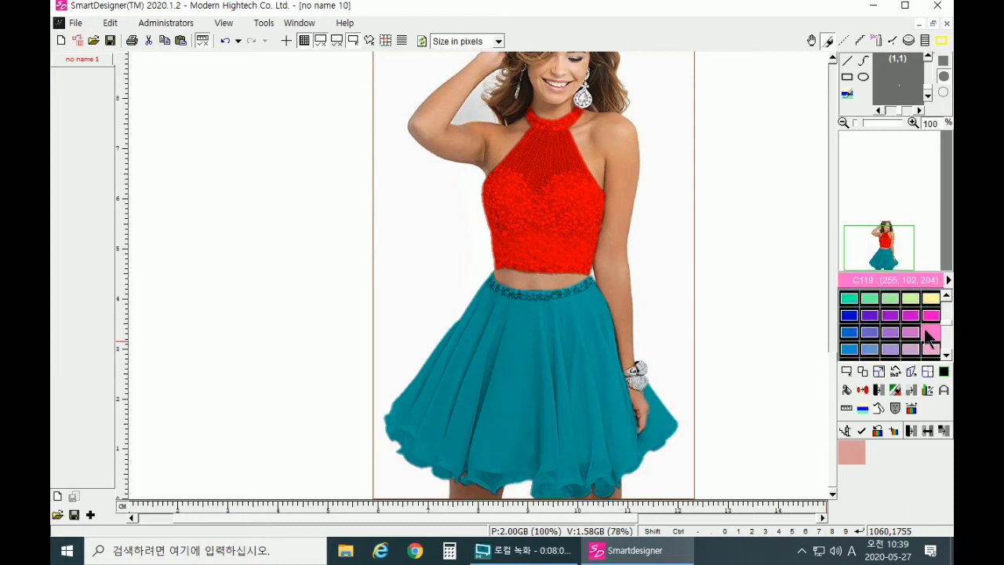
pyautogui.click(924, 331)
pyautogui.click(910, 313)
pyautogui.click(869, 315)
pyautogui.click(870, 299)
# - Add two pink shades, purple C87 (153, 0, 153) and blue C85 (0, 0, 153) to the replacement colours, and generate the colour combos
pyautogui.click(946, 298)
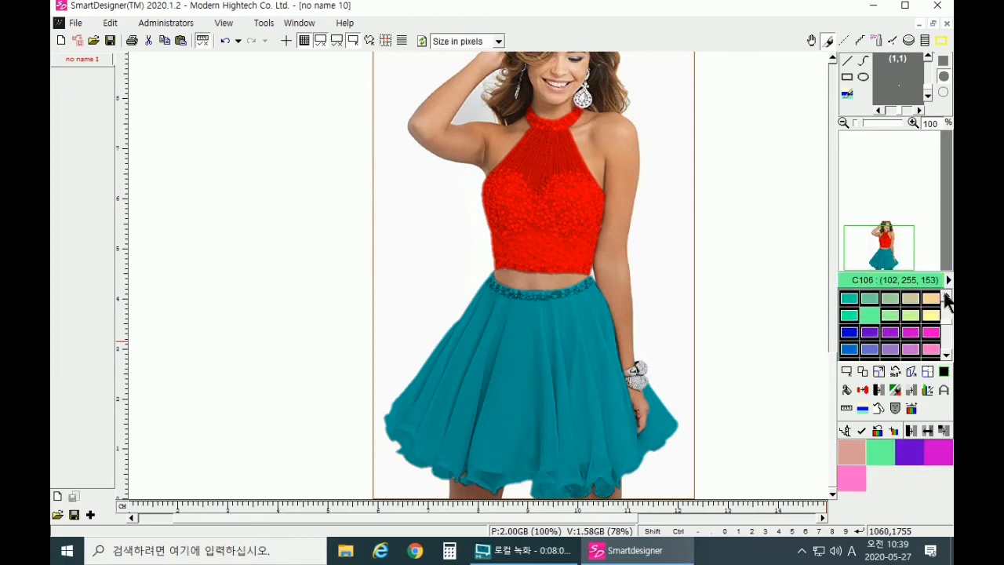
pyautogui.click(945, 298)
pyautogui.click(946, 298)
pyautogui.click(946, 297)
pyautogui.click(930, 312)
pyautogui.click(907, 310)
pyautogui.click(888, 302)
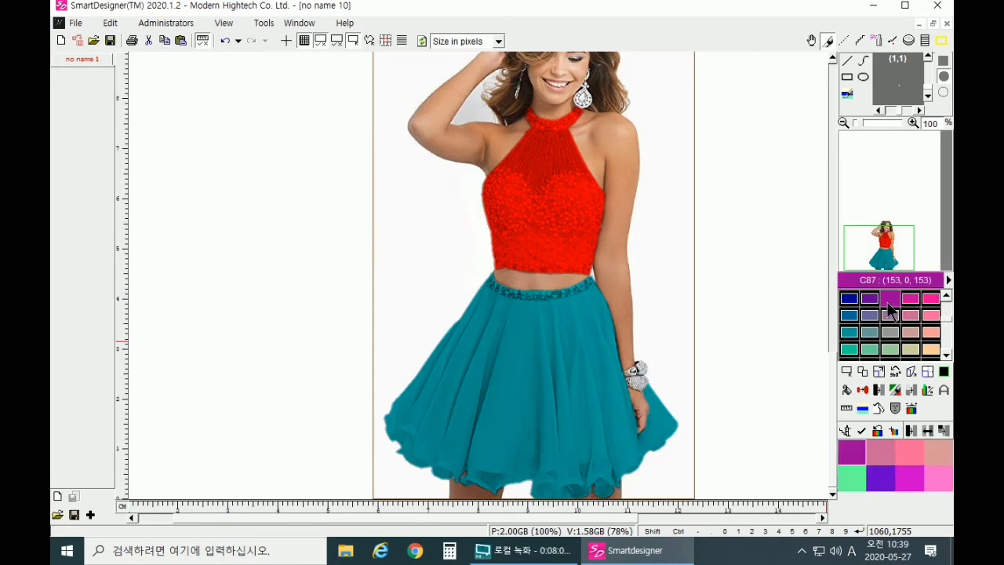
pyautogui.click(946, 297)
pyautogui.click(847, 312)
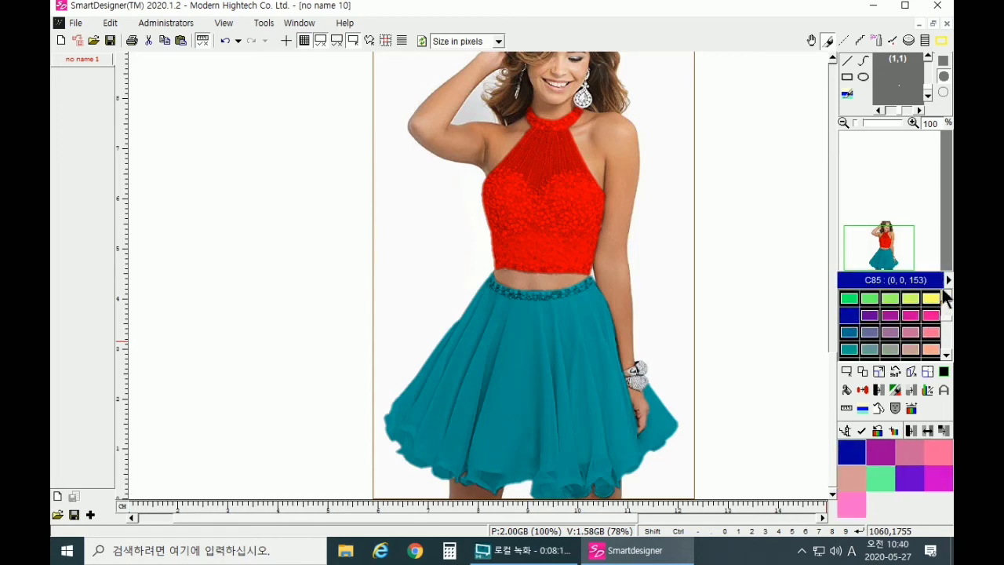
pyautogui.click(863, 429)
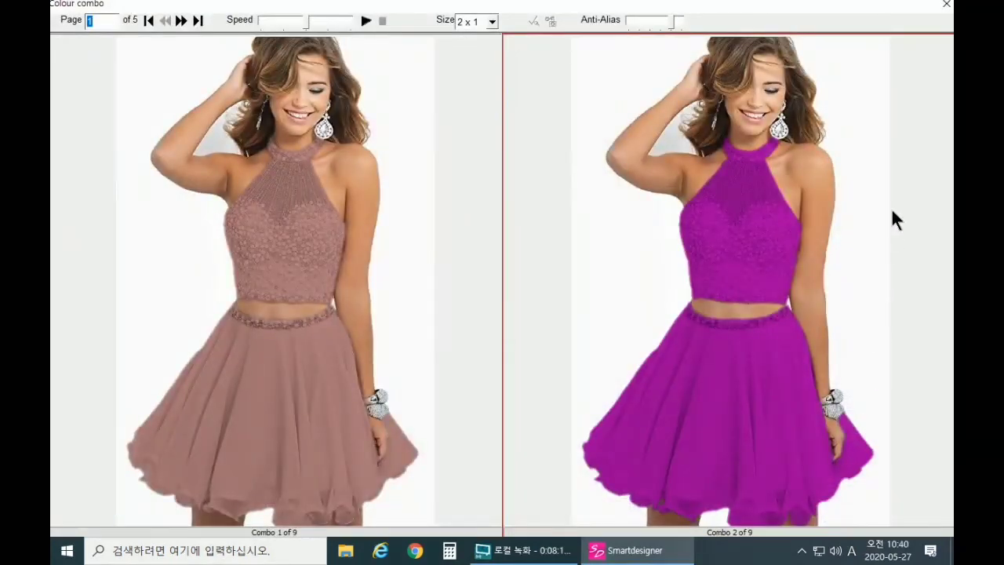
# - Display the colour combos in a 6 x 2 layout and open a preview of Combo 9
pyautogui.click(492, 21)
pyautogui.click(476, 59)
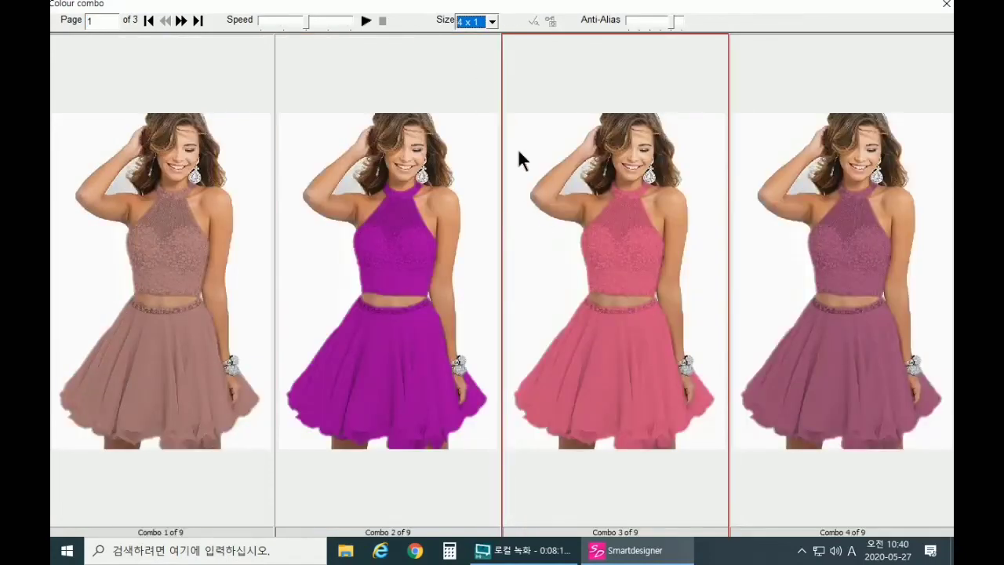
pyautogui.click(491, 22)
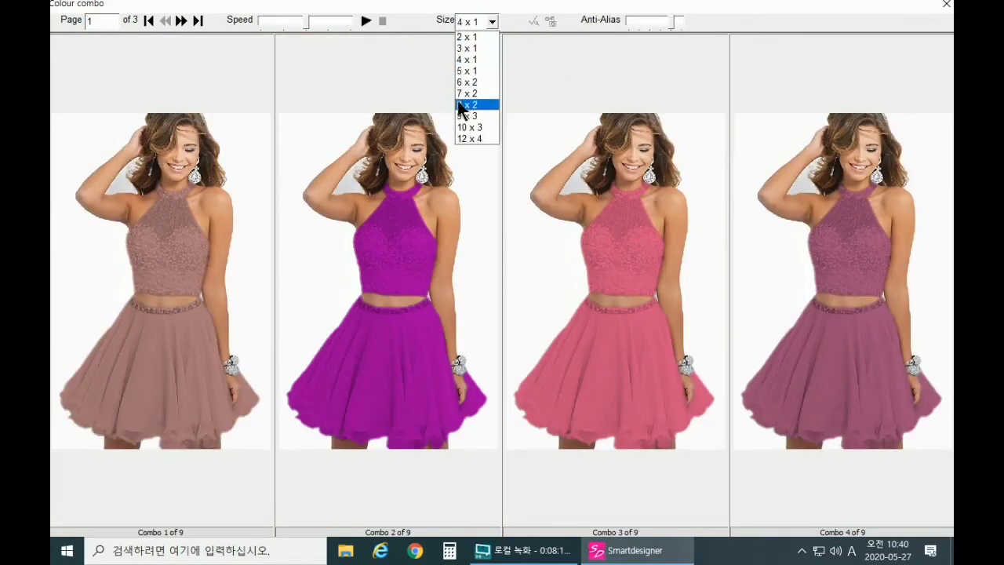
pyautogui.click(466, 82)
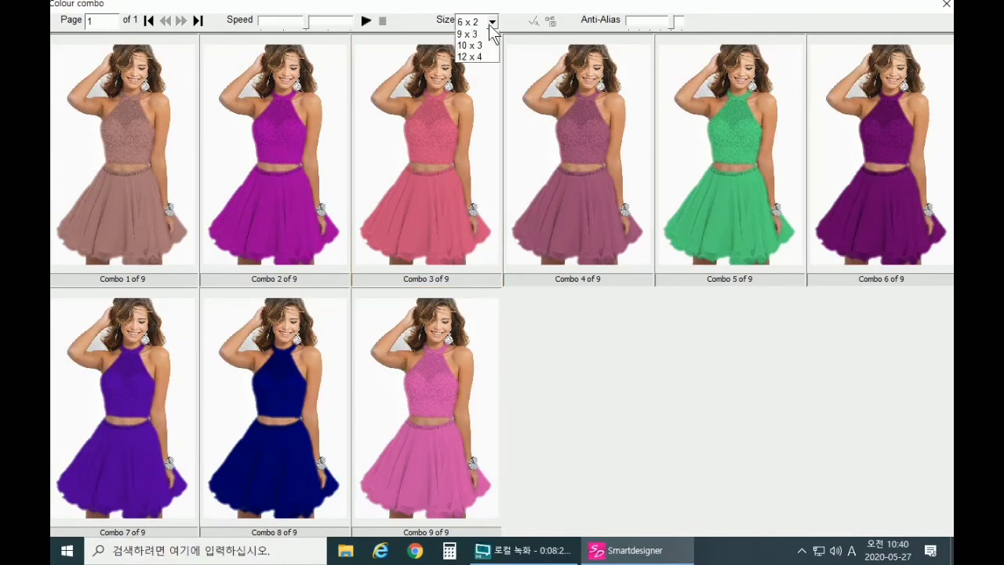
pyautogui.click(477, 83)
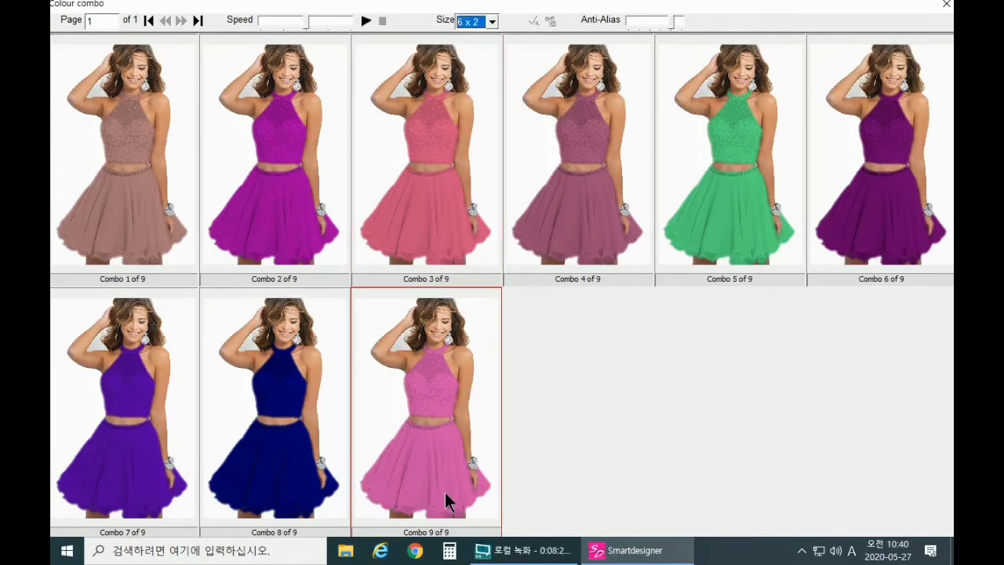
pyautogui.rightClick(435, 537)
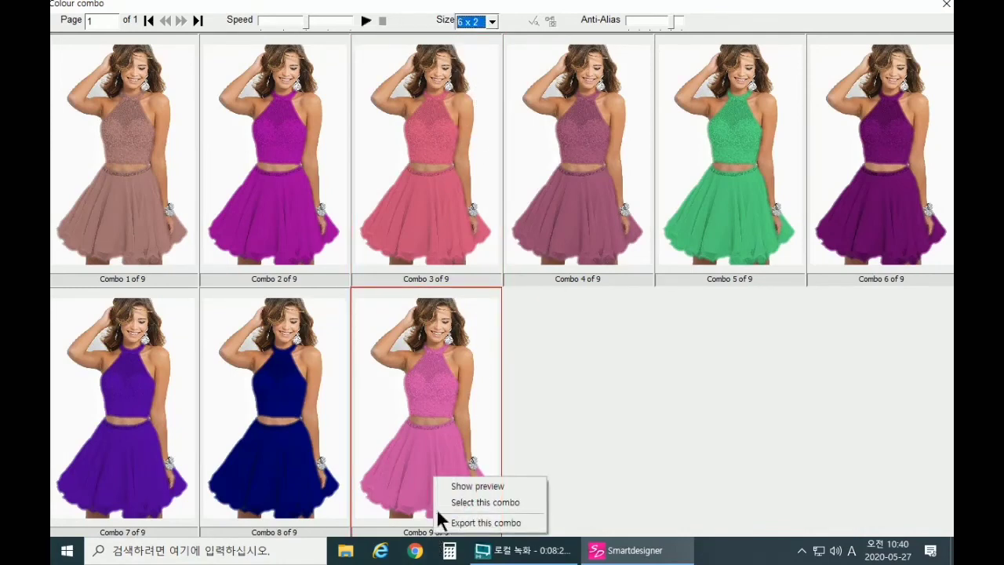
pyautogui.click(474, 486)
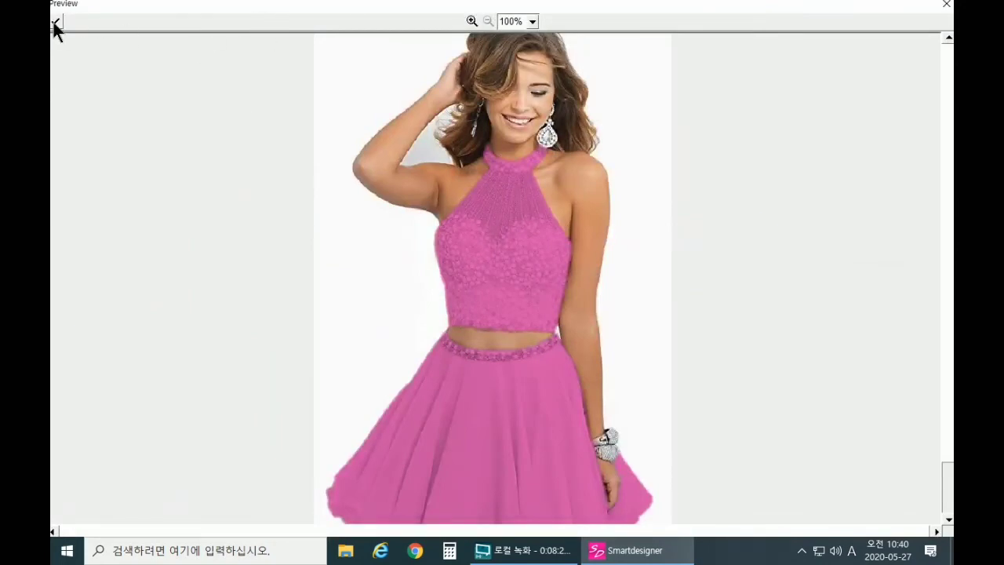
# - Apply the previewed pink Combo 9 to the outfit and add the recoloured photo to the image list
pyautogui.click(55, 23)
pyautogui.scroll(3, 501, 242)
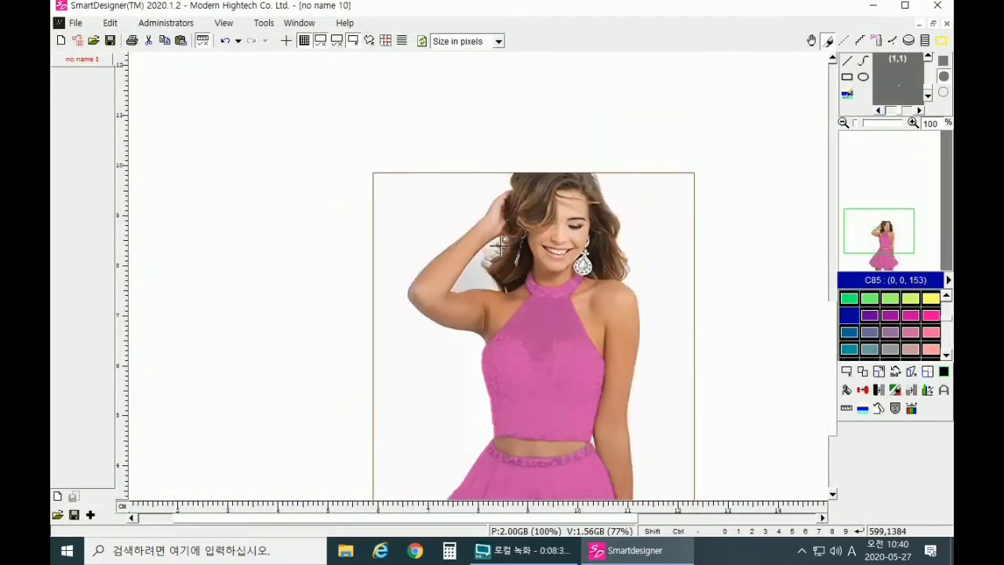
pyautogui.scroll(-3, 501, 243)
pyautogui.scroll(1, 501, 244)
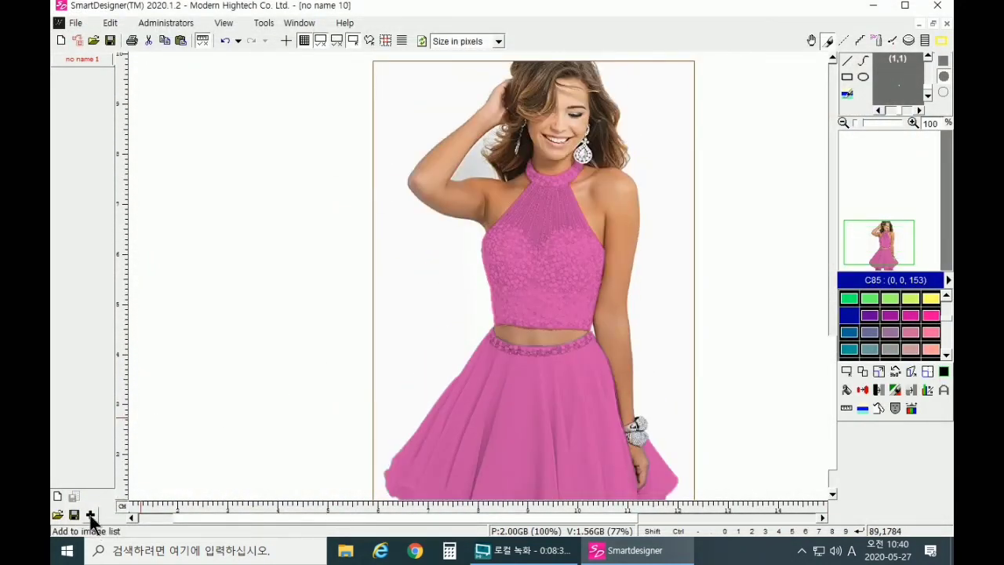
pyautogui.click(91, 515)
# - Undo the pink recolouring and add the red-top, teal-skirt version to the image list
pyautogui.click(226, 41)
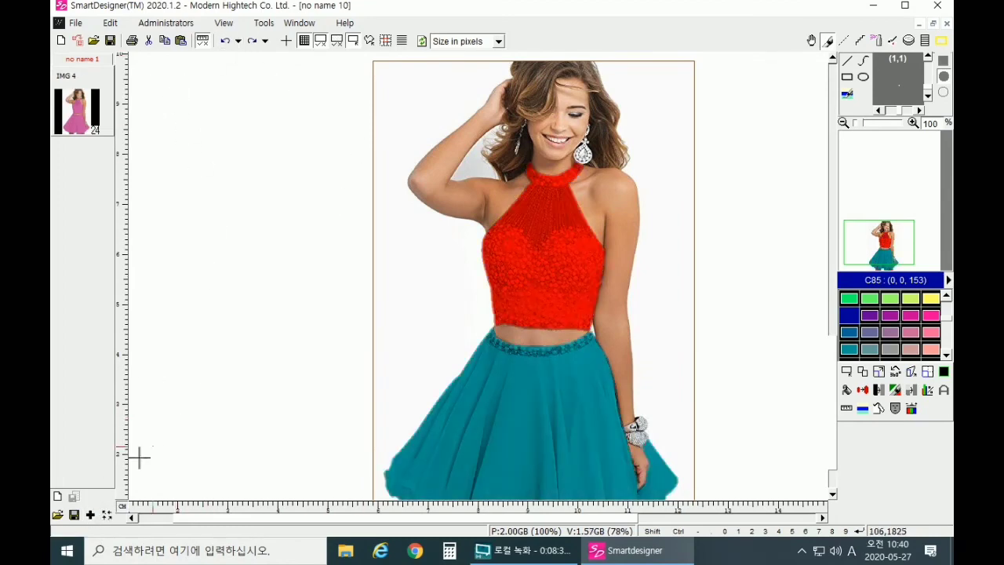
pyautogui.click(90, 515)
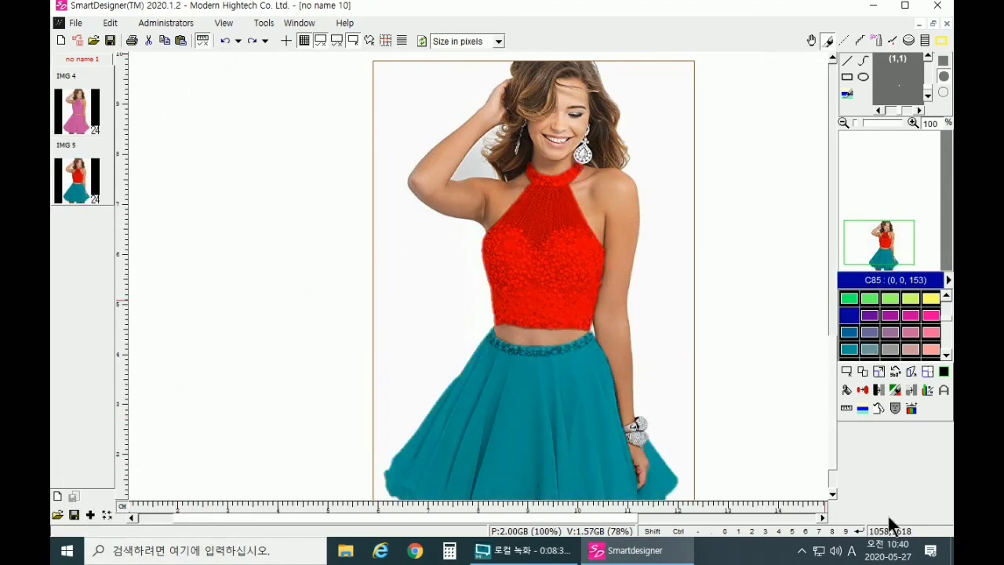
# - Create a new full-colour general image, portrait, 1440 x 1980 pixels at 180 dpi
pyautogui.click(822, 517)
pyautogui.click(822, 518)
pyautogui.click(822, 518)
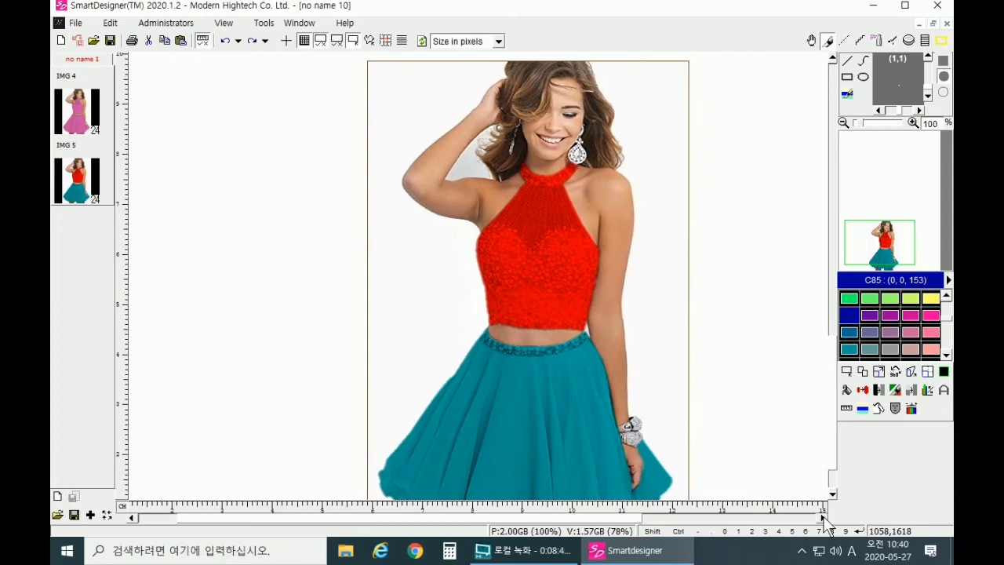
pyautogui.click(822, 518)
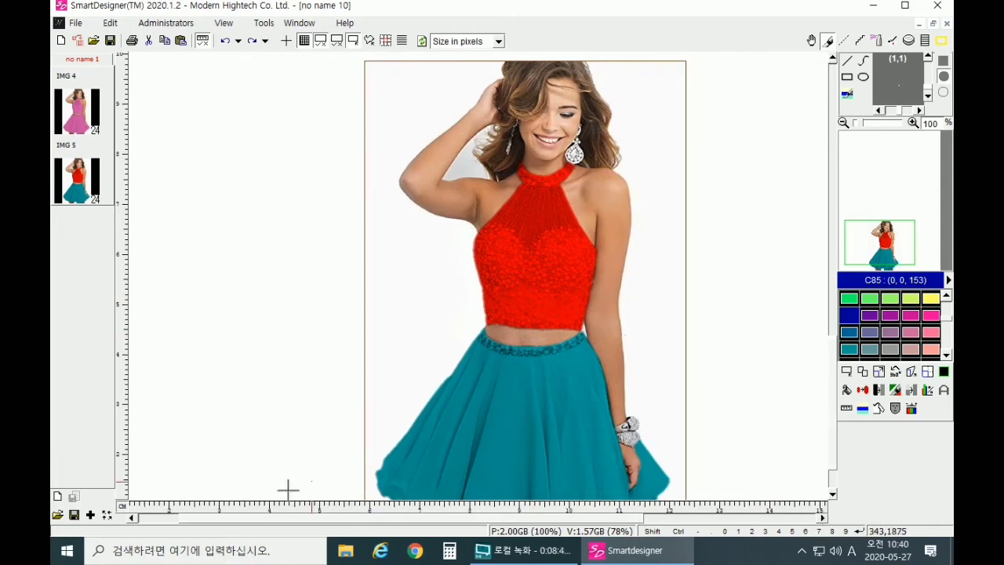
pyautogui.click(75, 22)
pyautogui.click(88, 37)
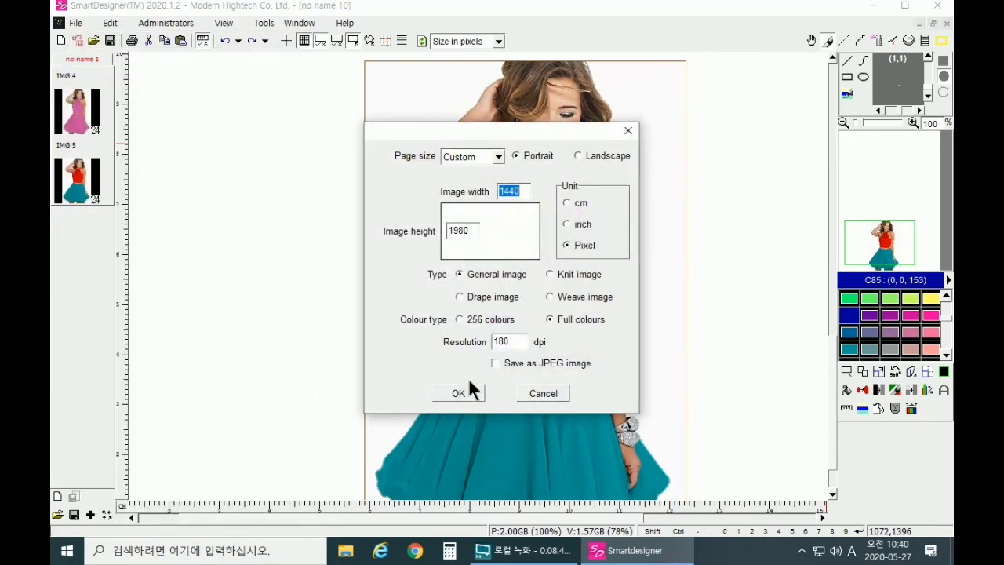
pyautogui.click(471, 391)
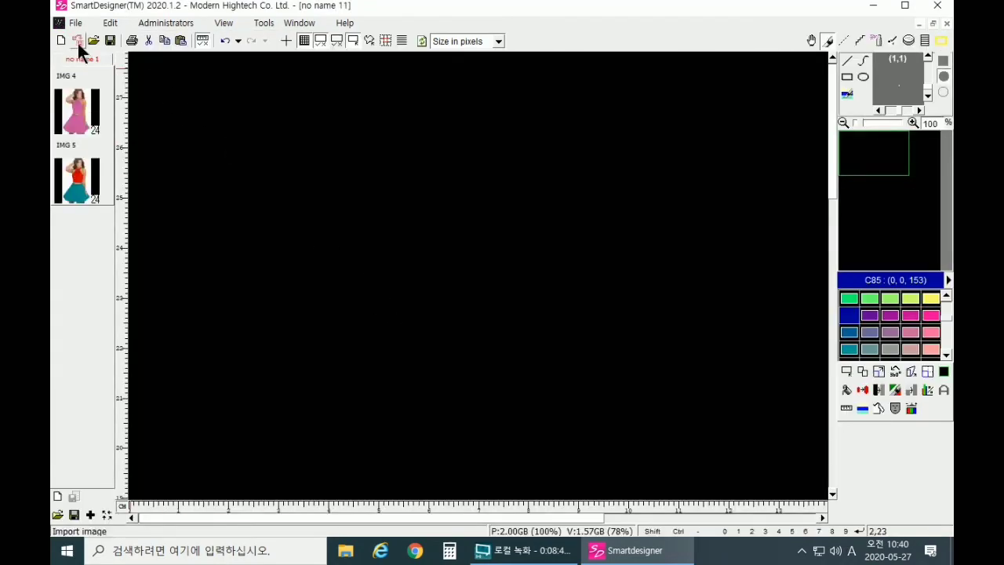
# - Import the original fashion photo and place it near the lower-left corner of the black canvas
pyautogui.click(75, 23)
pyautogui.click(94, 125)
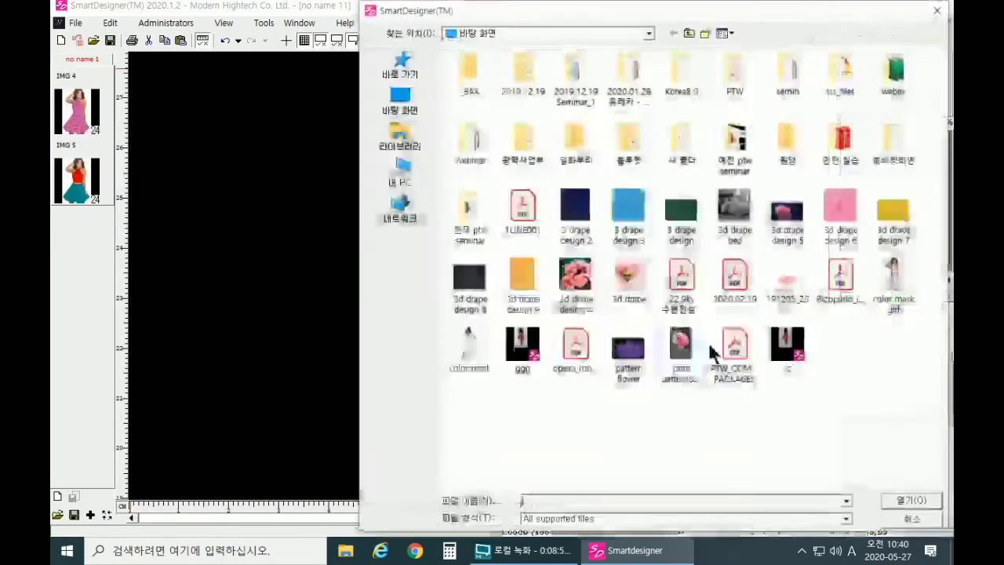
pyautogui.doubleClick(889, 270)
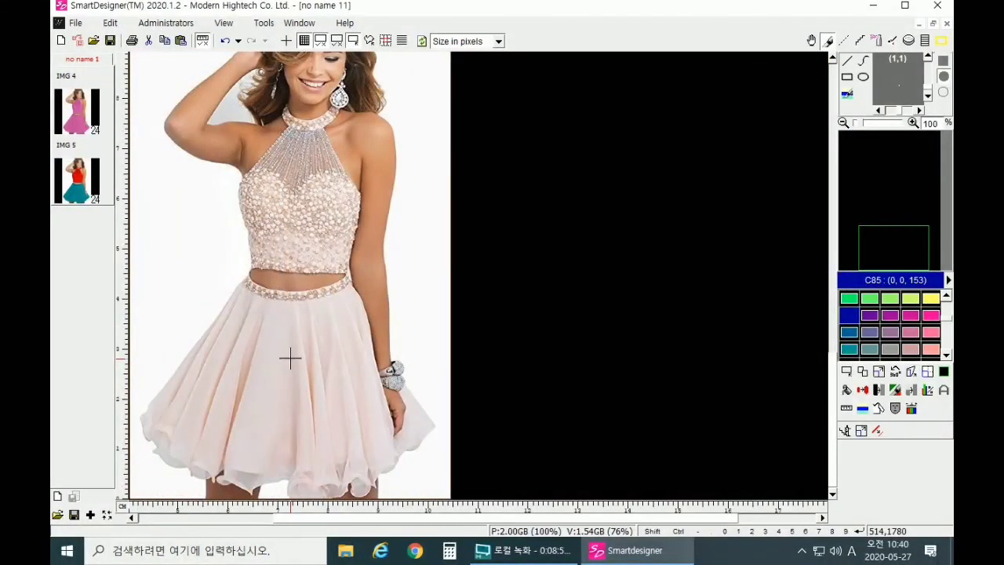
pyautogui.scroll(-3, 290, 358)
pyautogui.click(273, 269)
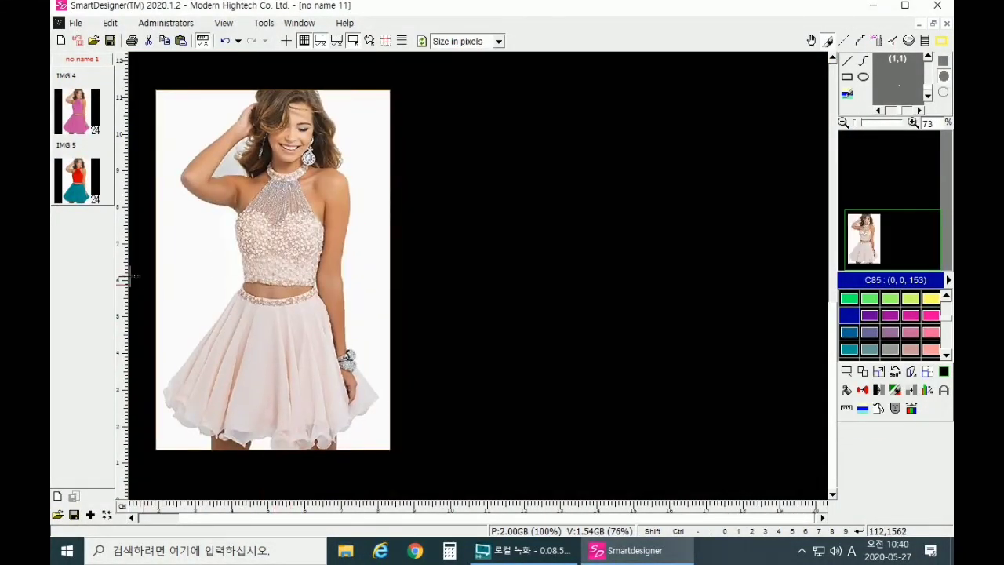
pyautogui.rightClick(83, 110)
pyautogui.click(98, 117)
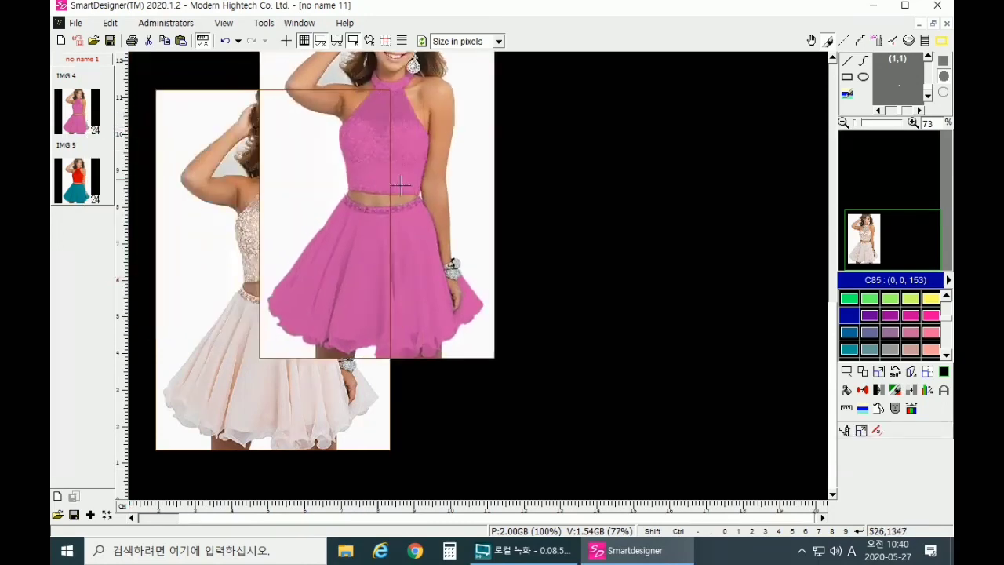
pyautogui.moveTo(400, 186); pyautogui.dragTo(110, 182)
pyautogui.press('Escape')
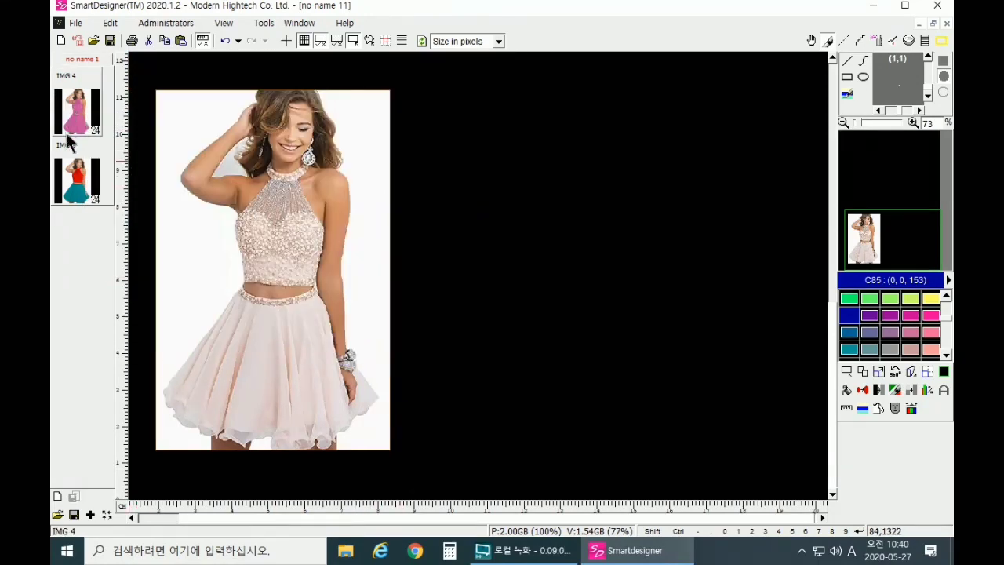
# - Place a copy of the red-and-teal version IMG 5 directly to the right of the original photo, aligned in height
pyautogui.rightClick(83, 167)
pyautogui.click(102, 175)
pyautogui.moveTo(495, 284); pyautogui.dragTo(499, 270)
# - Place a copy of the pink version IMG 4 to the right of the red-and-teal photo, completing the row
pyautogui.rightClick(76, 124)
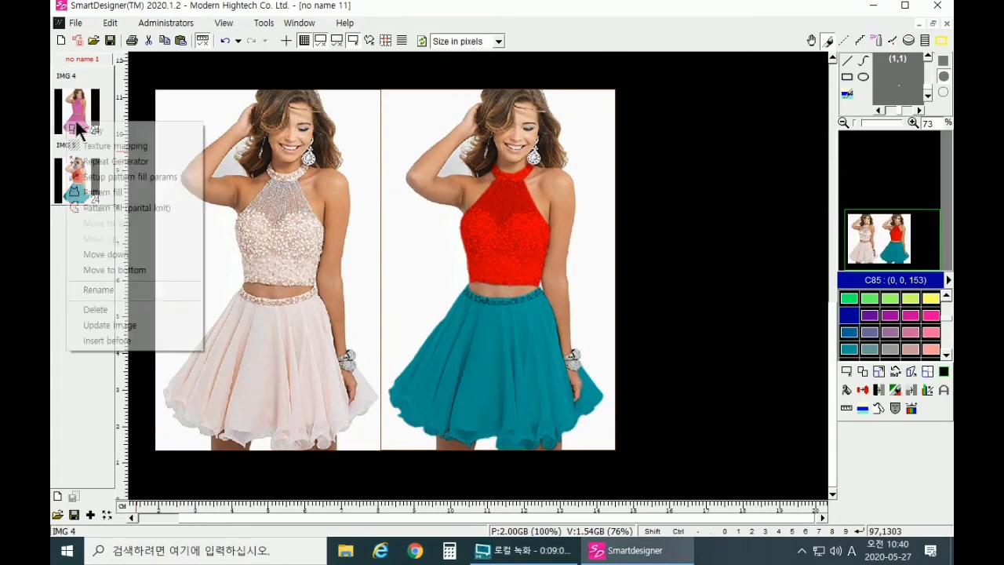
pyautogui.click(94, 132)
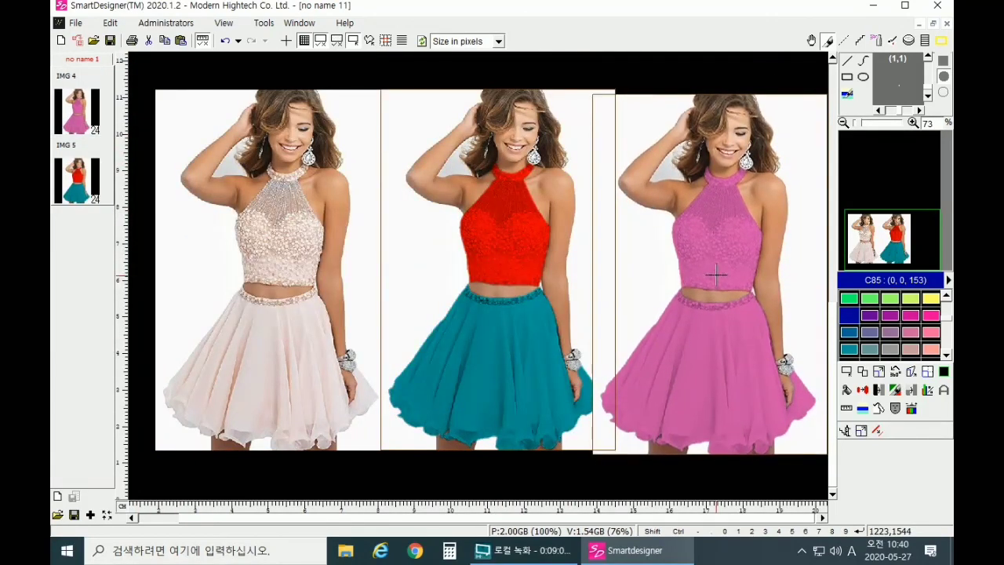
pyautogui.click(714, 269)
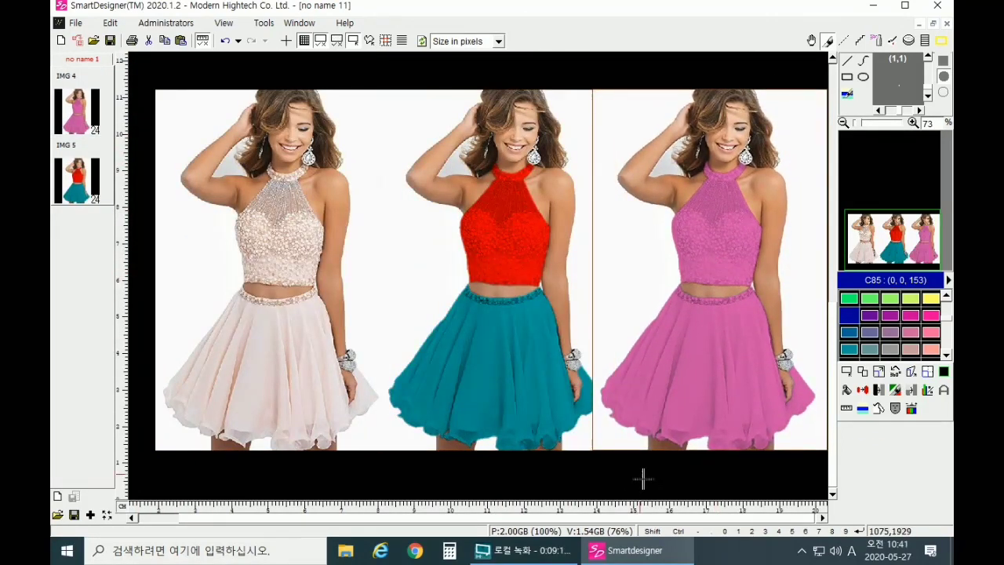
pyautogui.click(846, 373)
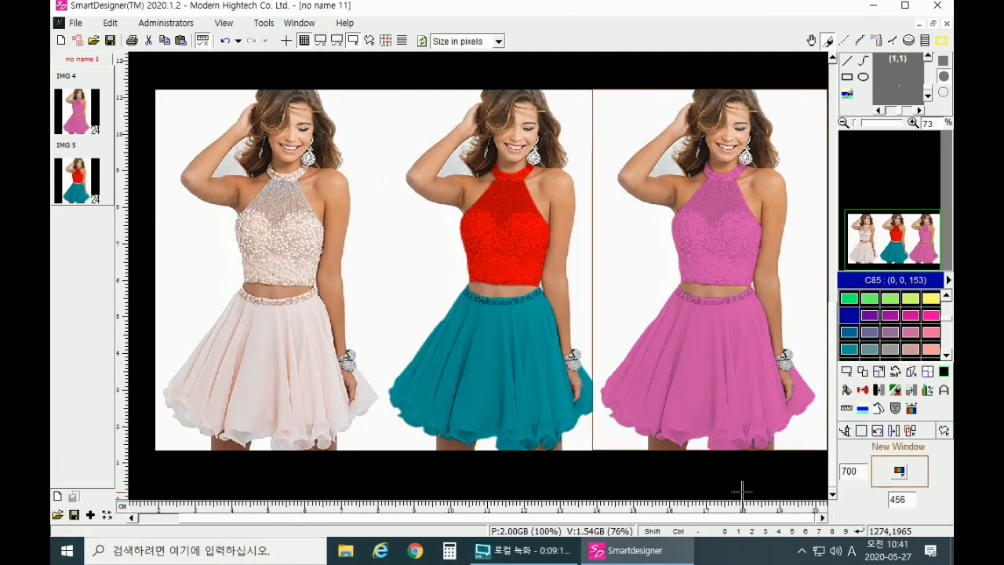
pyautogui.moveTo(741, 490); pyautogui.dragTo(828, 524)
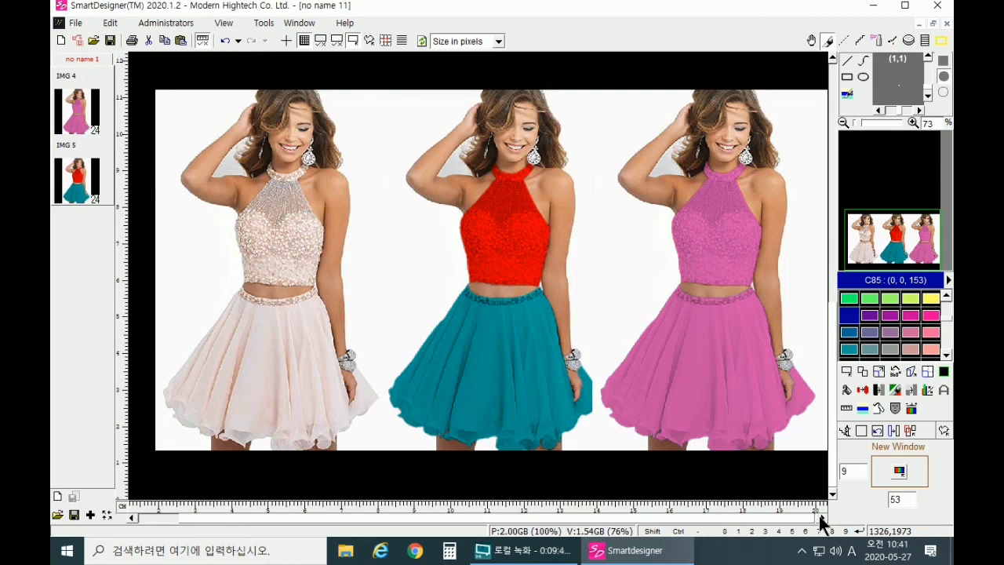
pyautogui.click(523, 550)
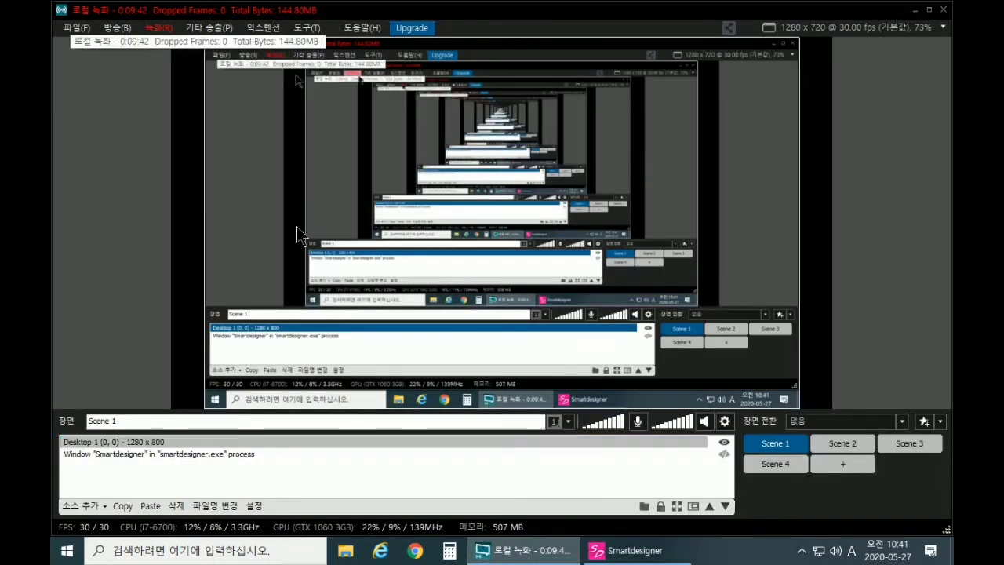